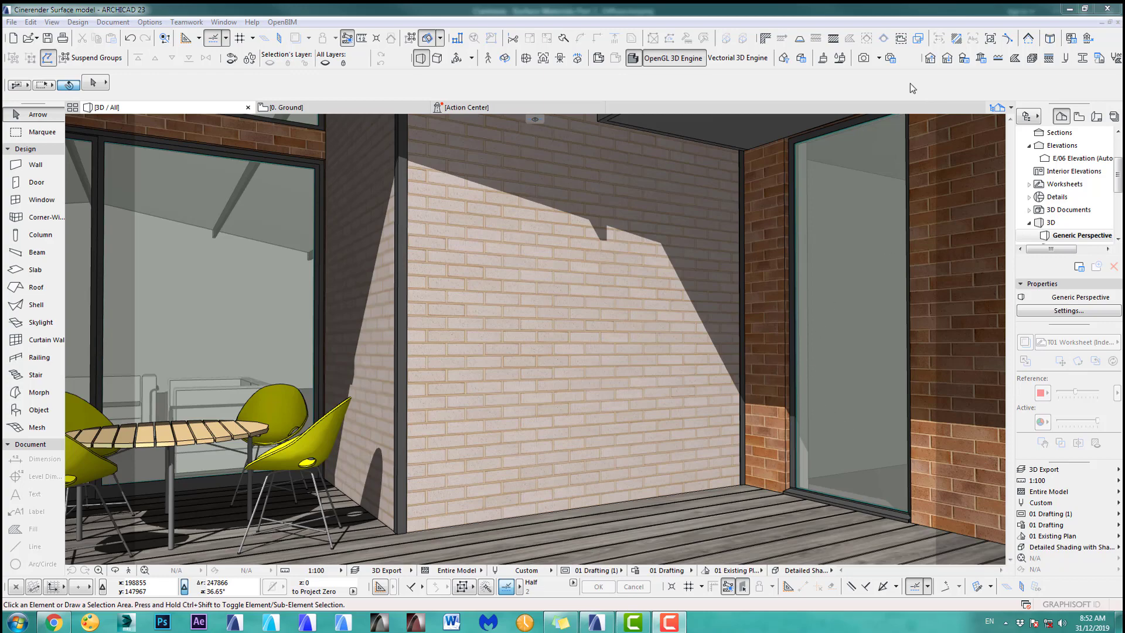
# Enable Diffusion for the ASM_Brick_Composite_01 surface and load Dirtbump01.jpg from the Embedded Library as its image texture
pyautogui.click(823, 58)
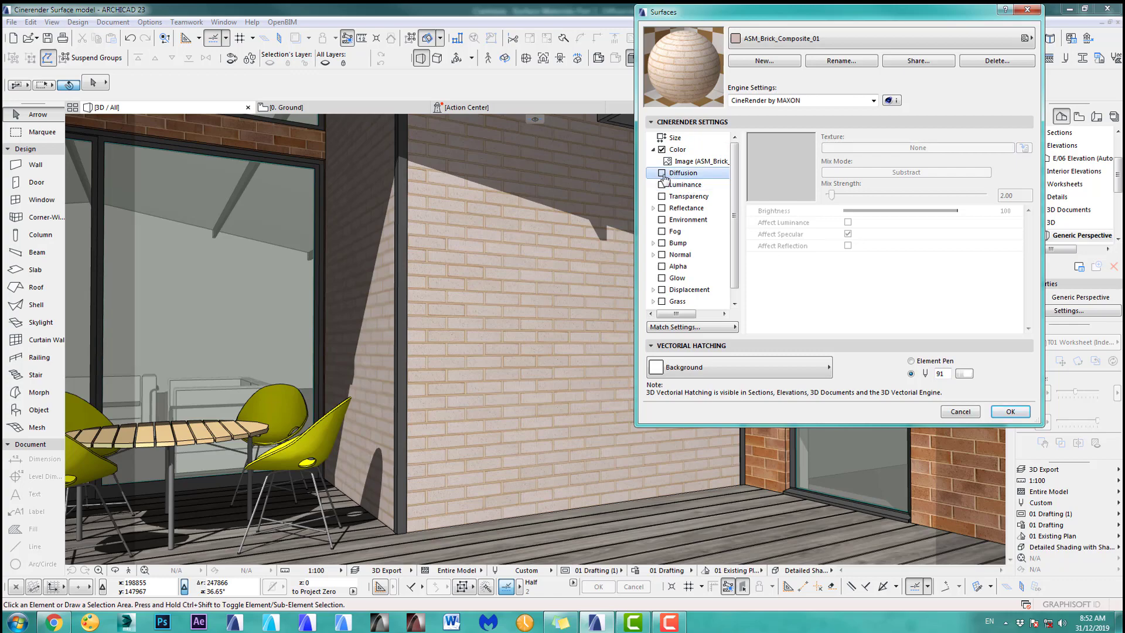
pyautogui.click(662, 173)
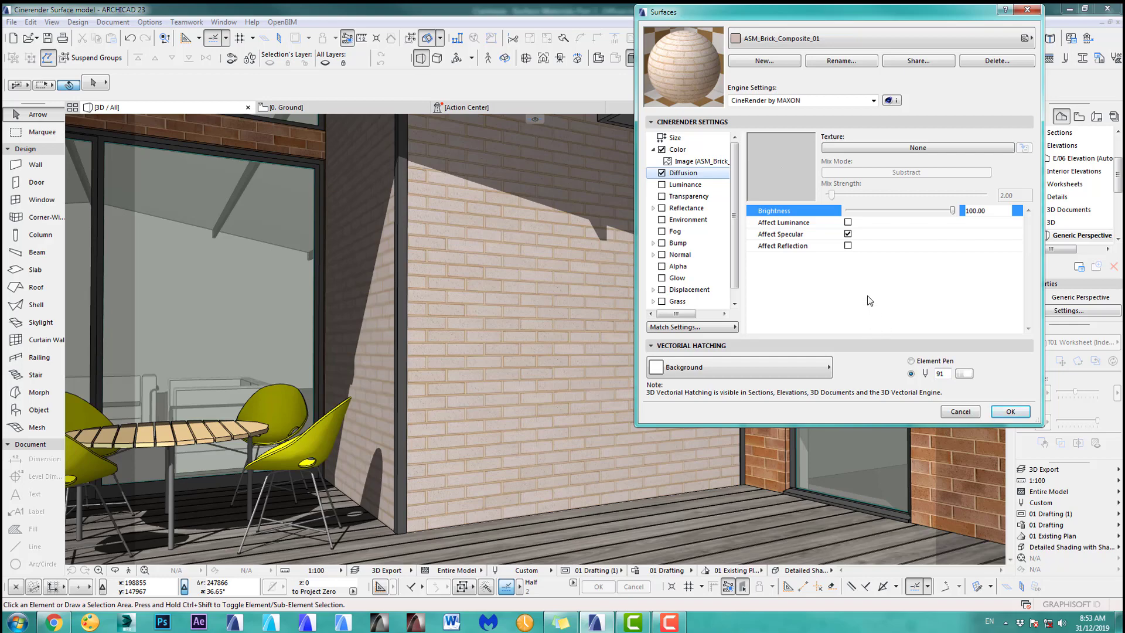
pyautogui.click(1009, 149)
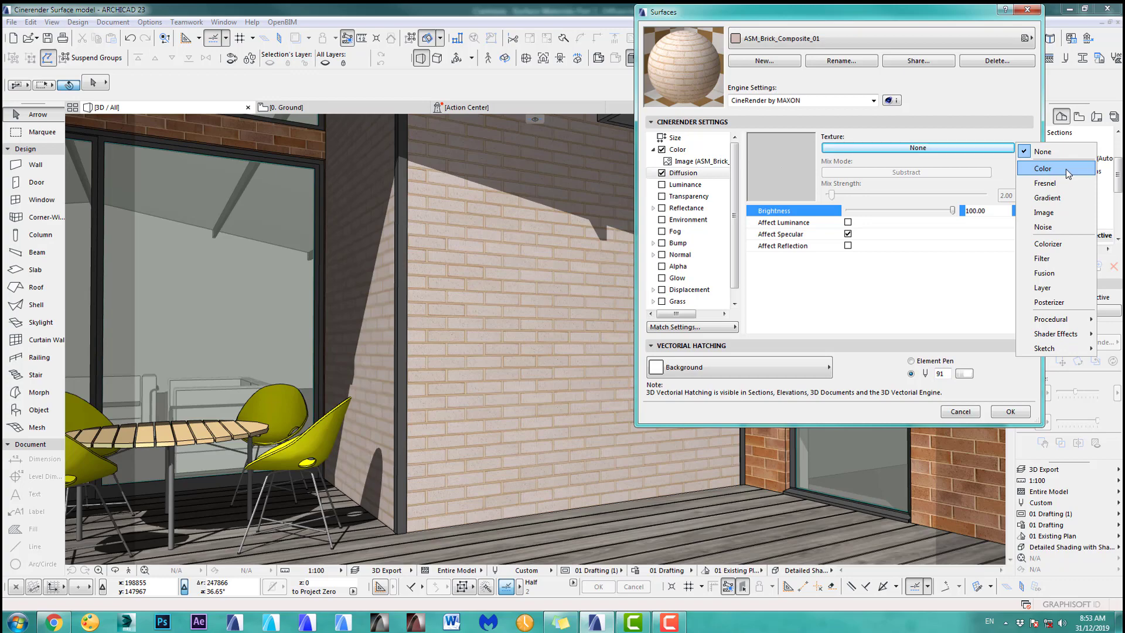
pyautogui.click(1051, 212)
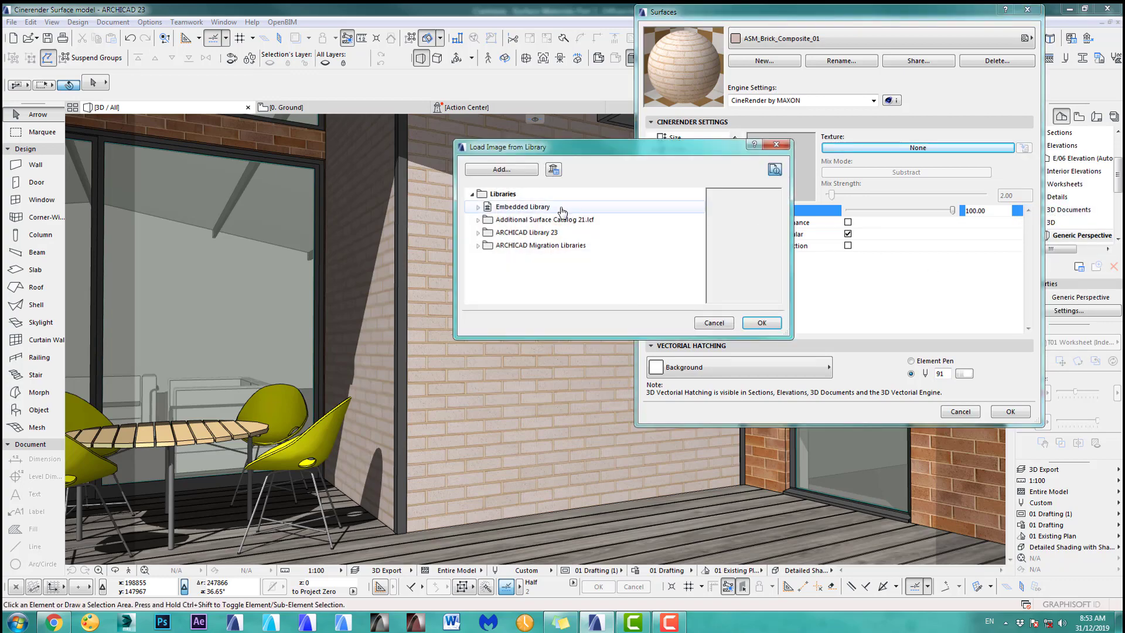
pyautogui.click(478, 207)
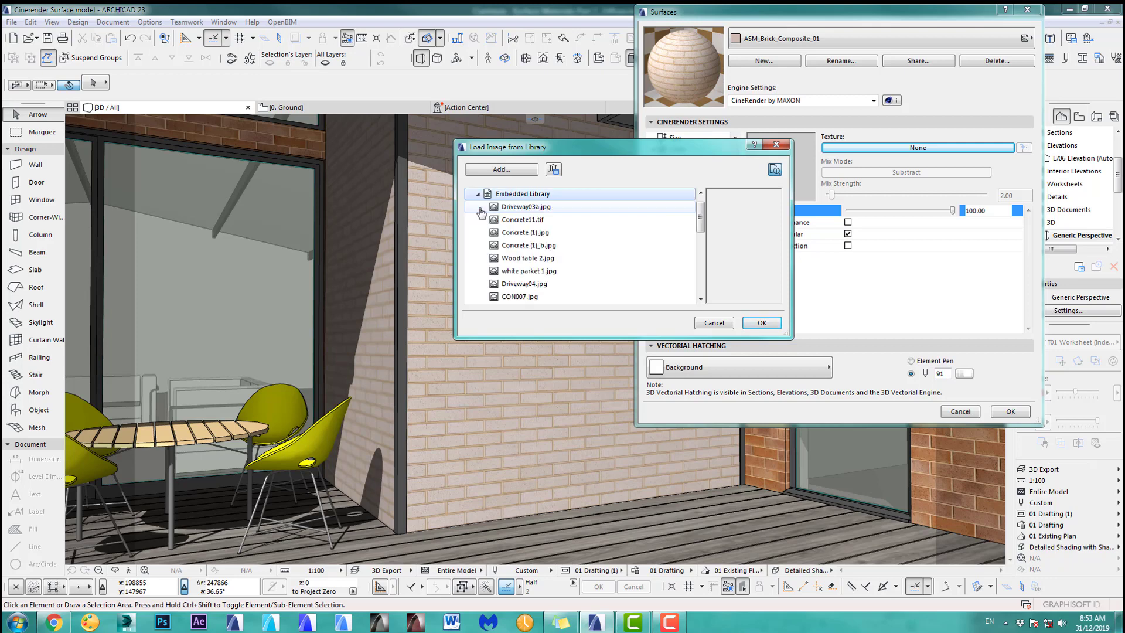
pyautogui.moveTo(701, 194); pyautogui.dragTo(702, 286)
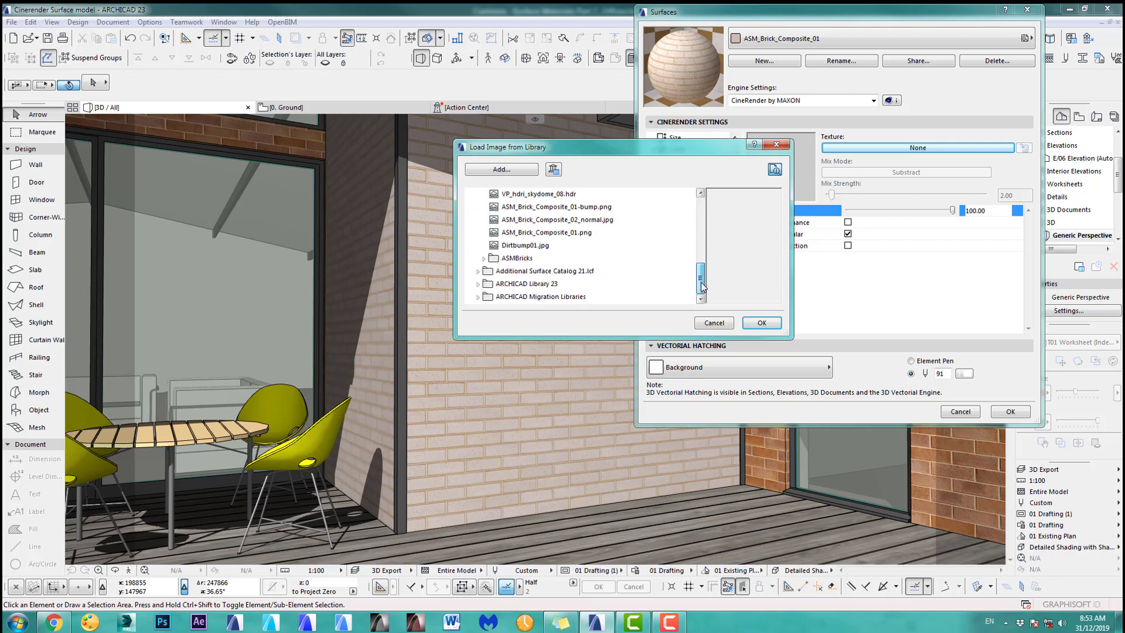
pyautogui.click(522, 246)
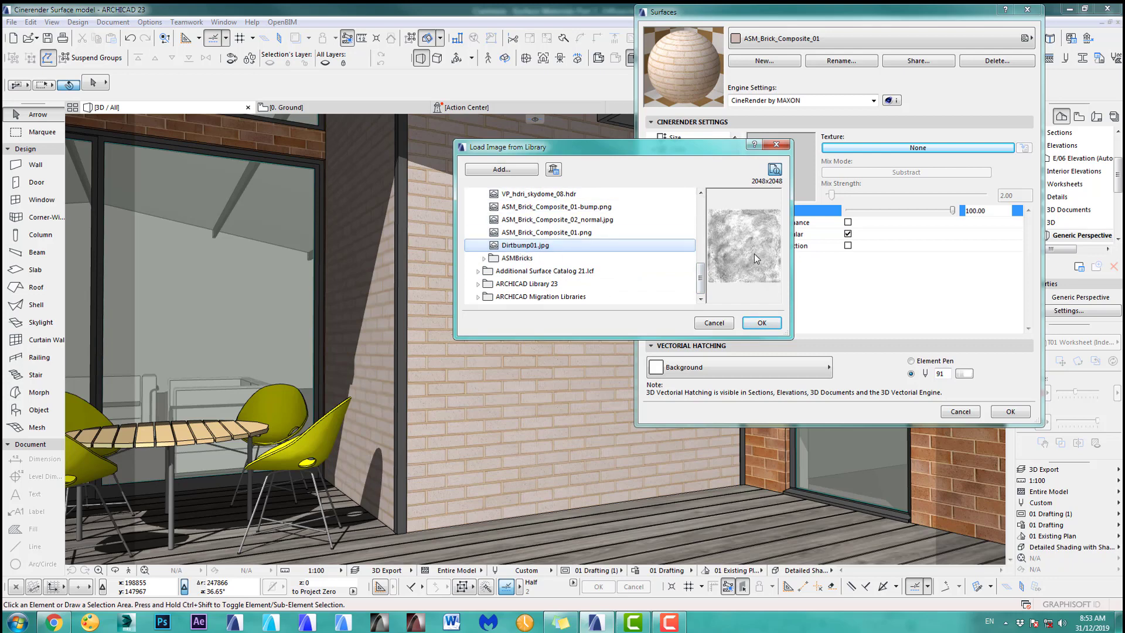
pyautogui.click(765, 324)
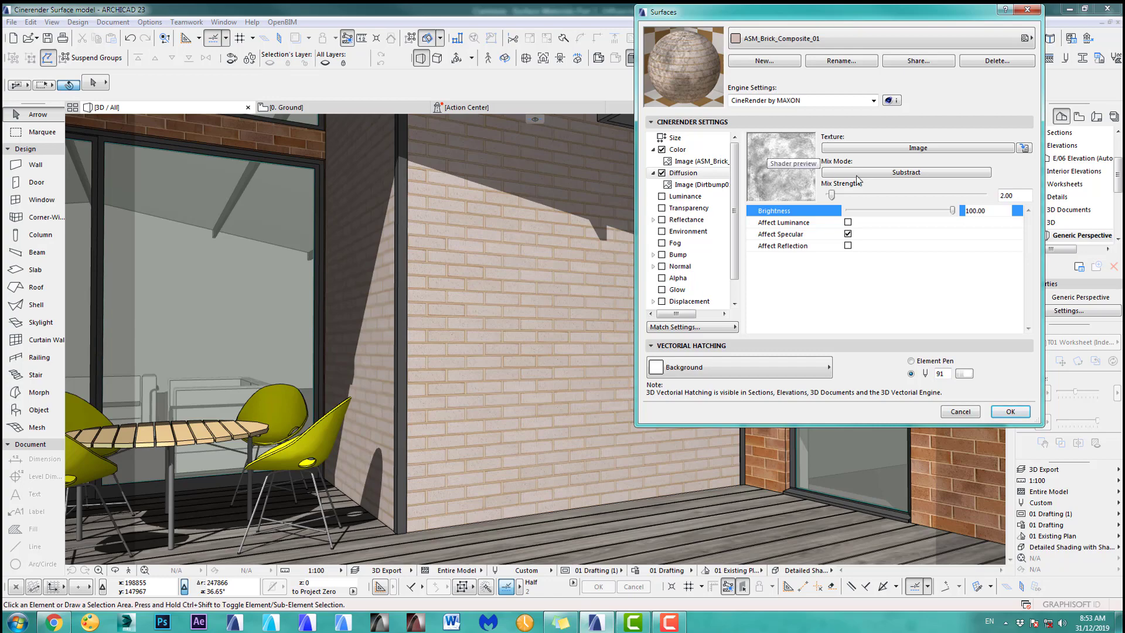
# Set the diffusion texture's mix mode to Normal and mix strength to 50, and run a partial render of the perspective
pyautogui.click(902, 174)
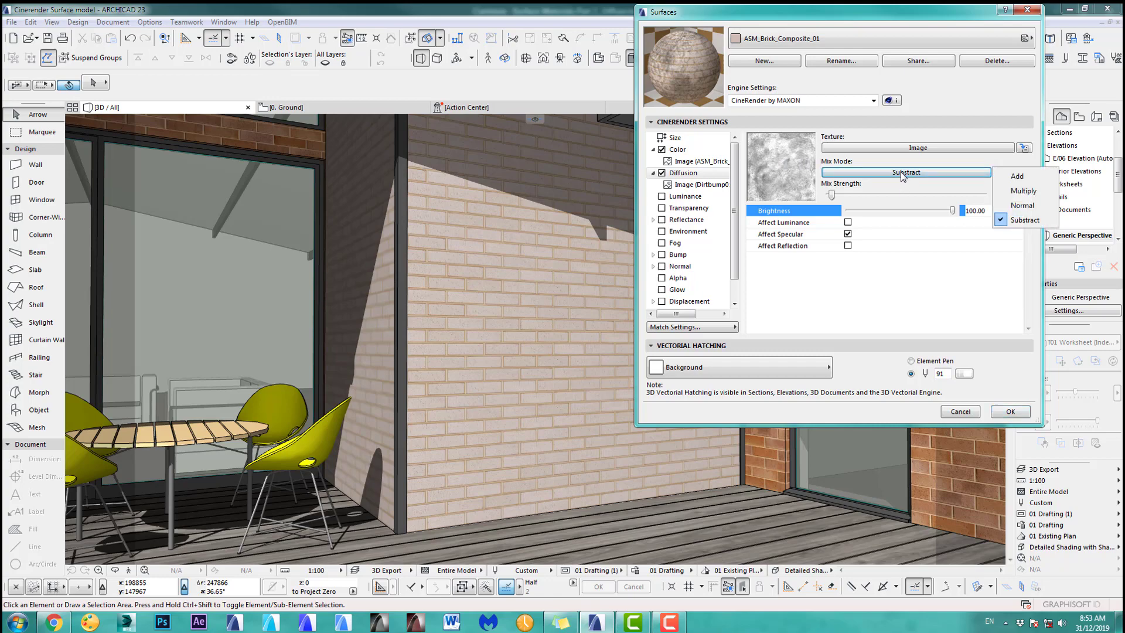
pyautogui.click(1024, 202)
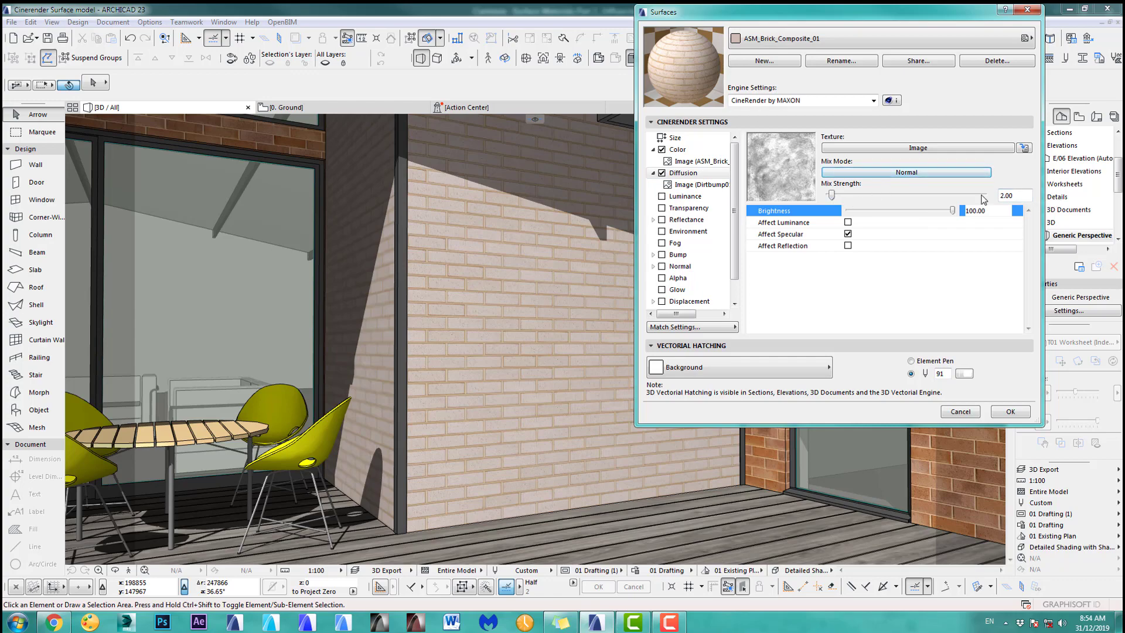
pyautogui.doubleClick(1013, 196)
pyautogui.write('50')
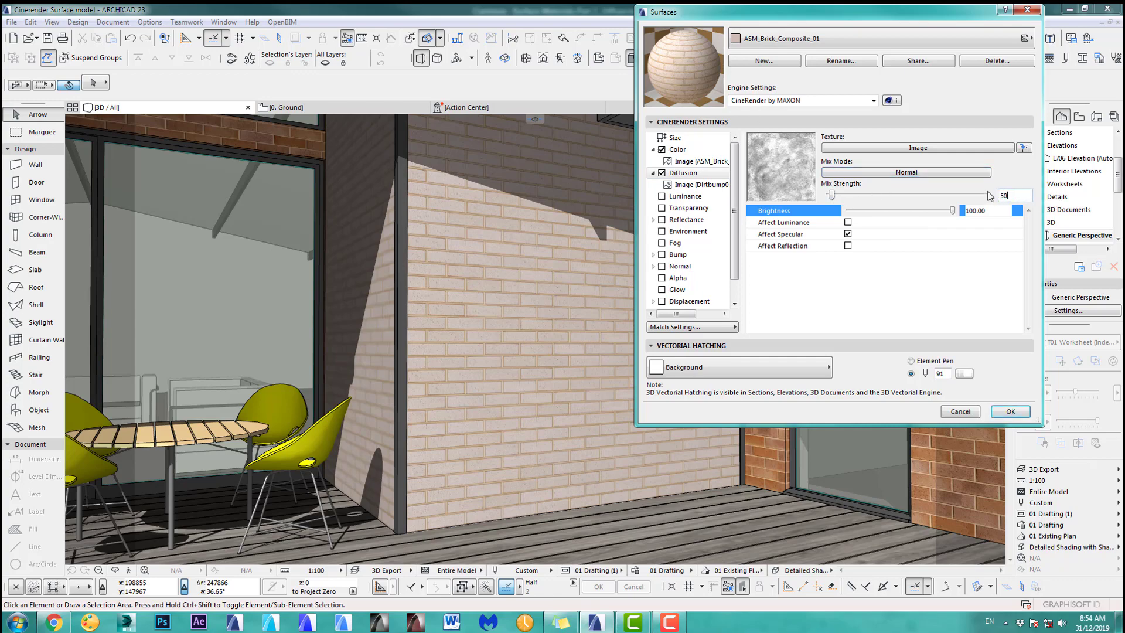
pyautogui.click(964, 316)
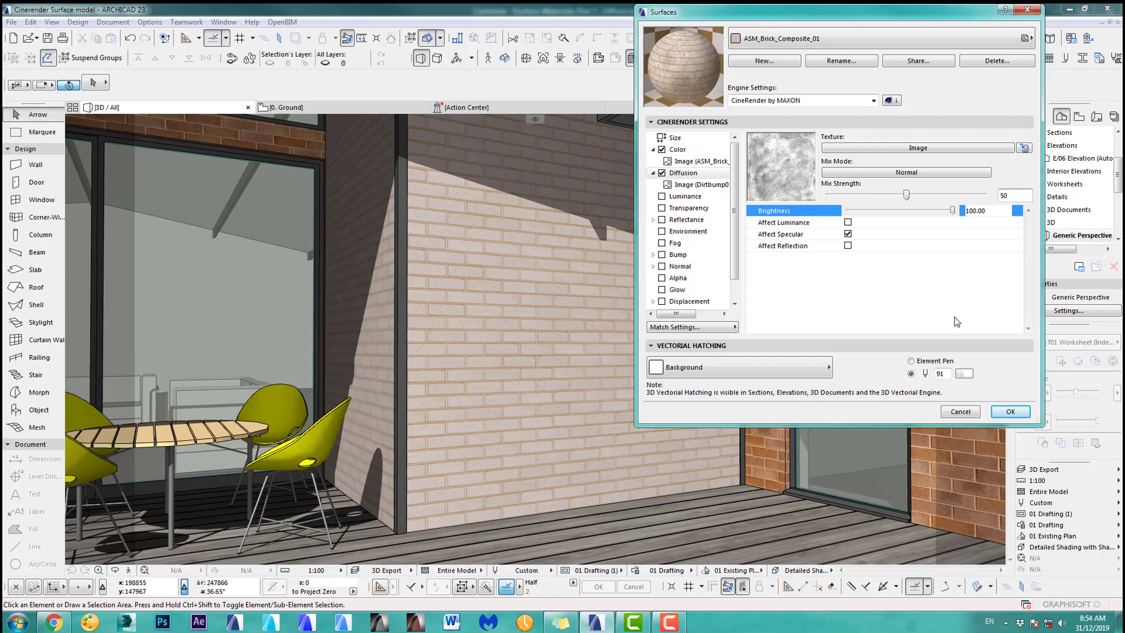
pyautogui.click(1010, 411)
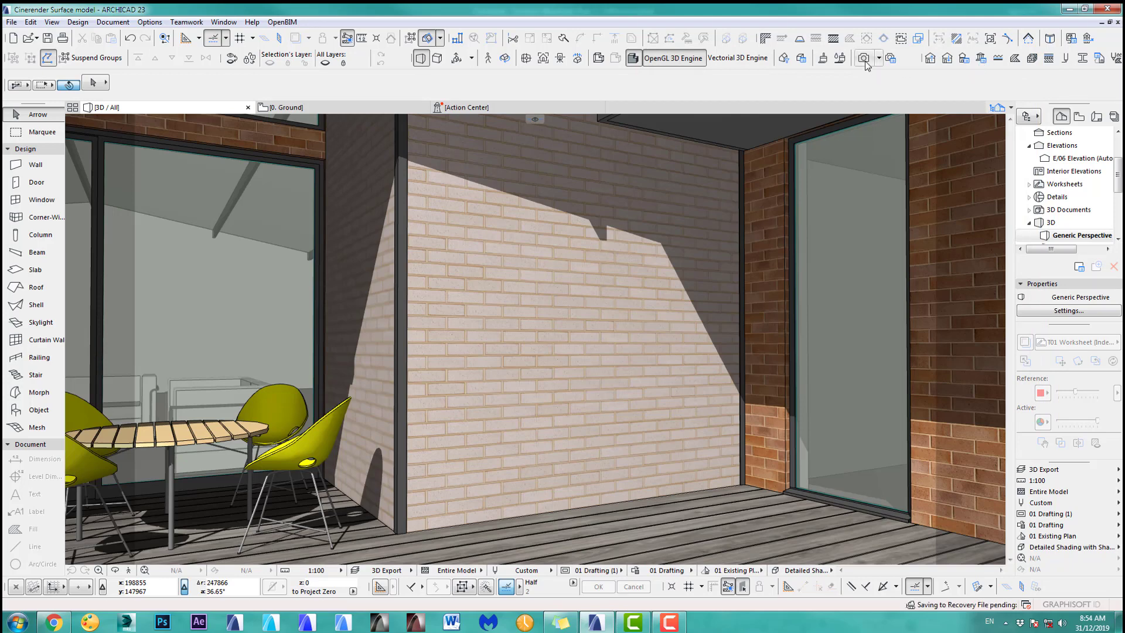
pyautogui.click(863, 58)
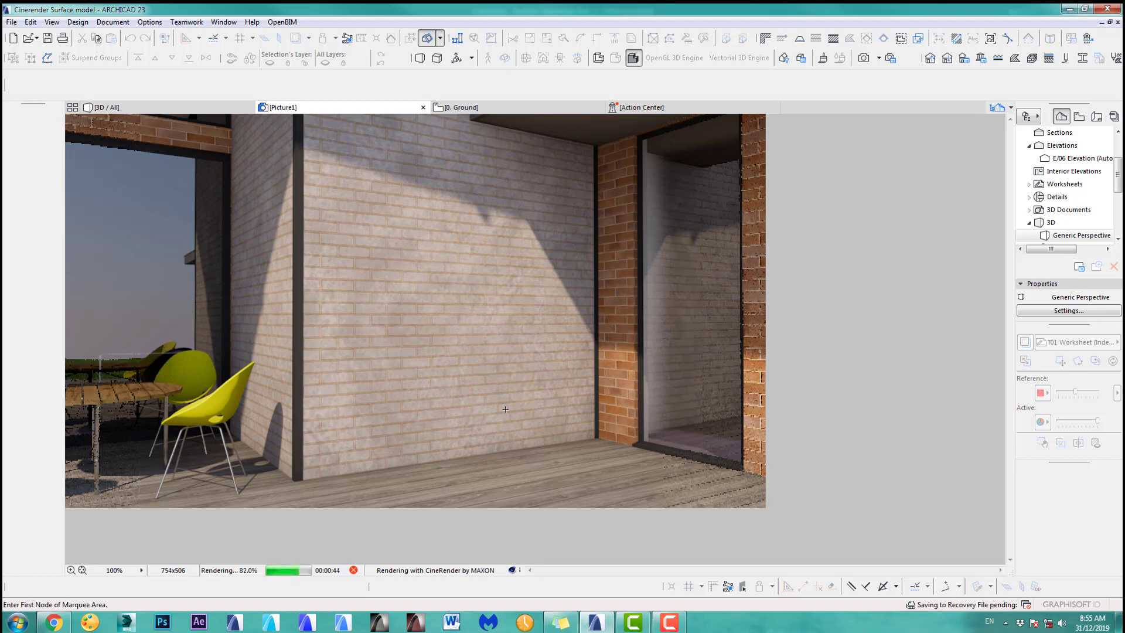
pyautogui.click(353, 570)
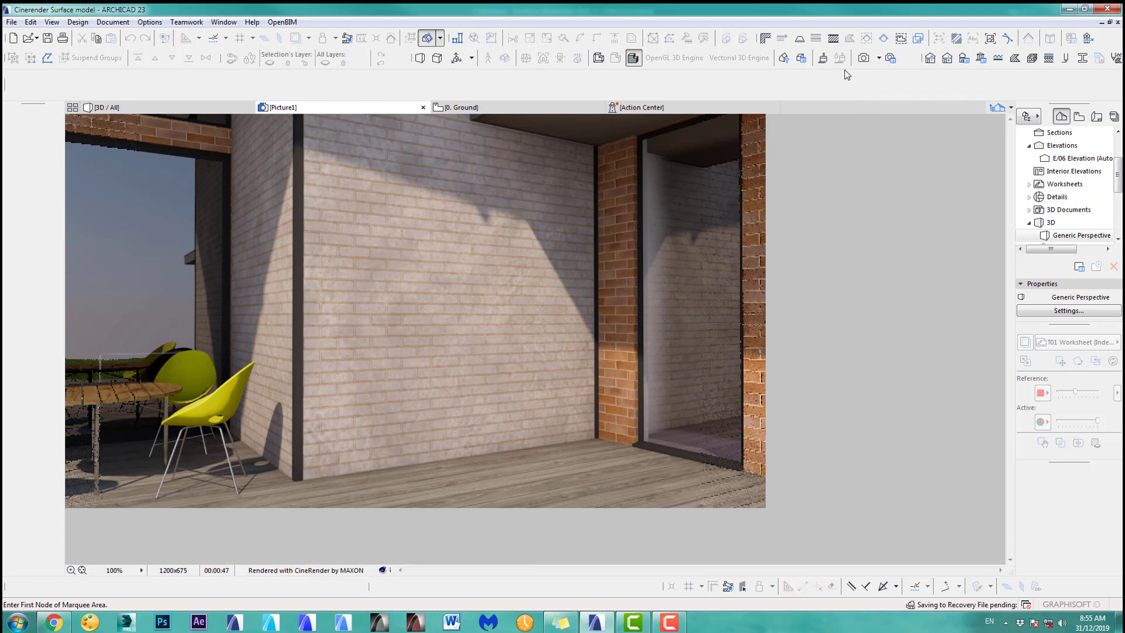
# Set the diffusion mix strength of ASM_Brick_Composite_01 to 25 and recheck the saved surface setting
pyautogui.click(823, 59)
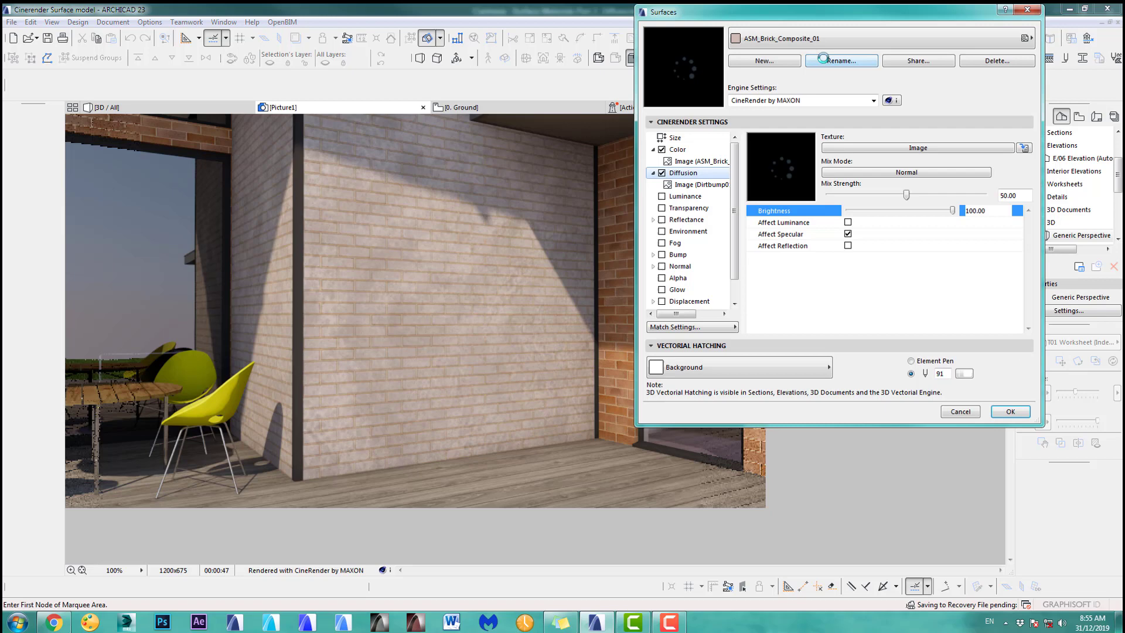
pyautogui.click(1015, 196)
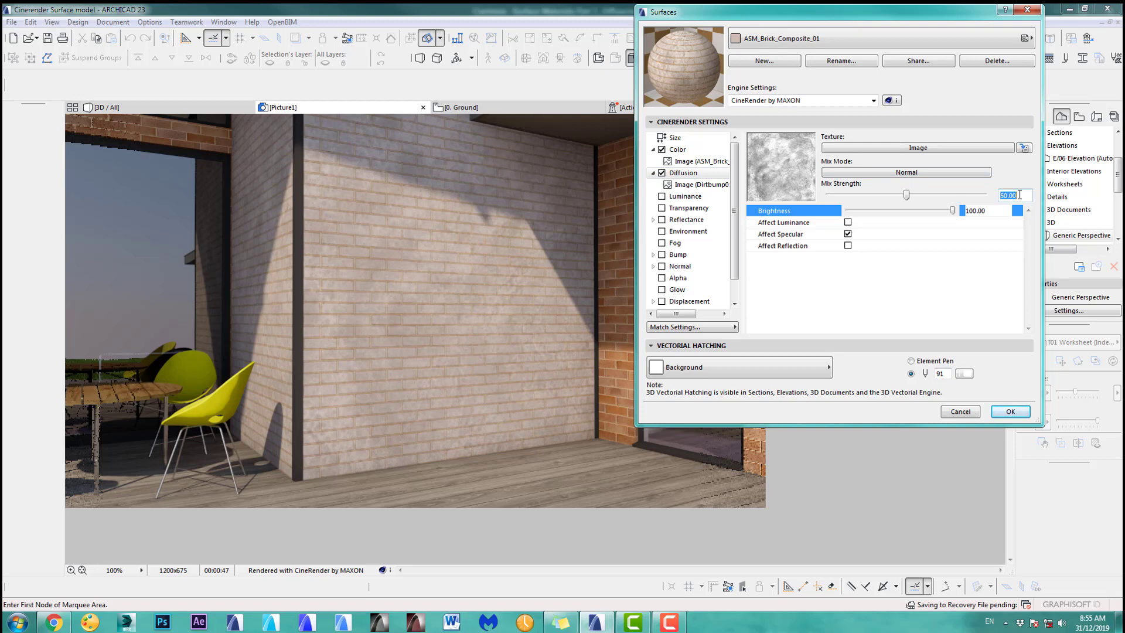
pyautogui.write('25')
pyautogui.click(955, 293)
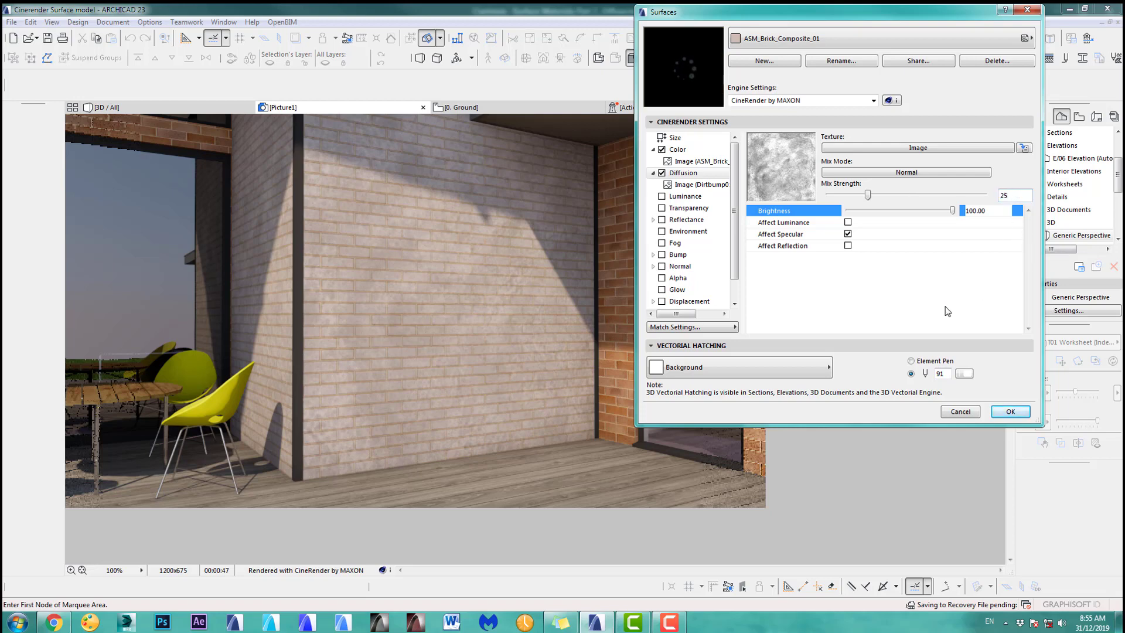
pyautogui.click(1011, 413)
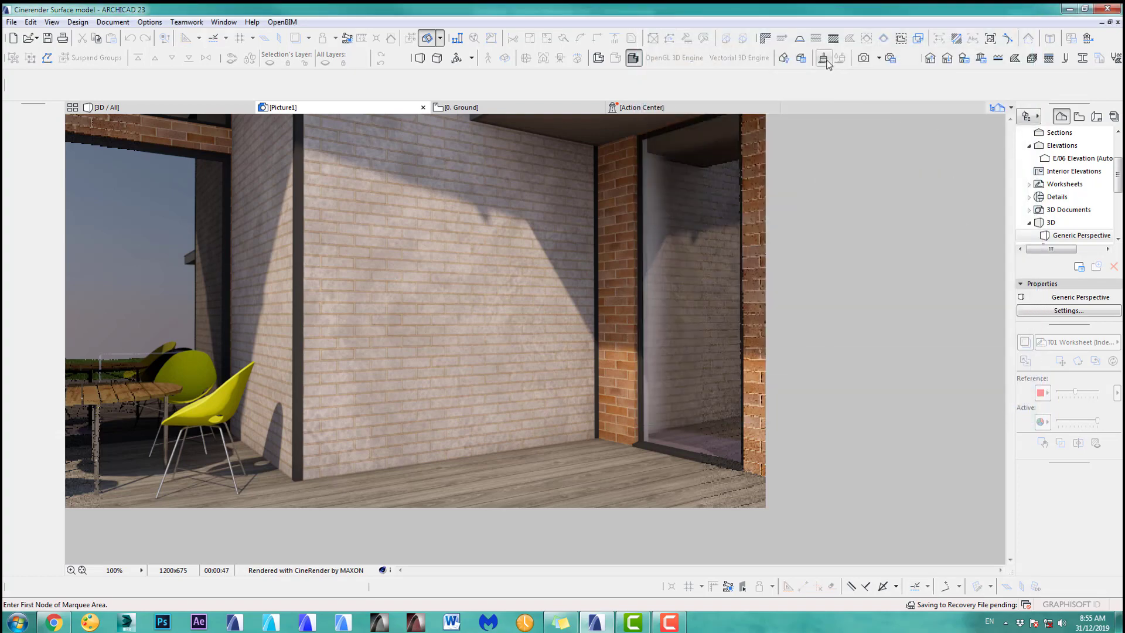
pyautogui.click(823, 59)
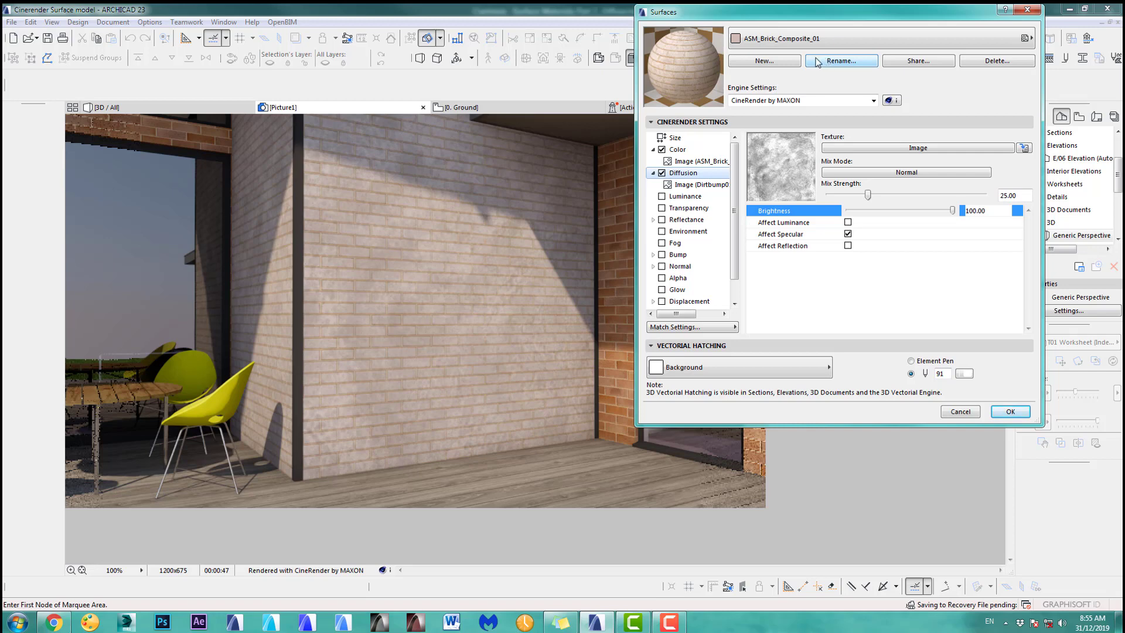
pyautogui.click(957, 411)
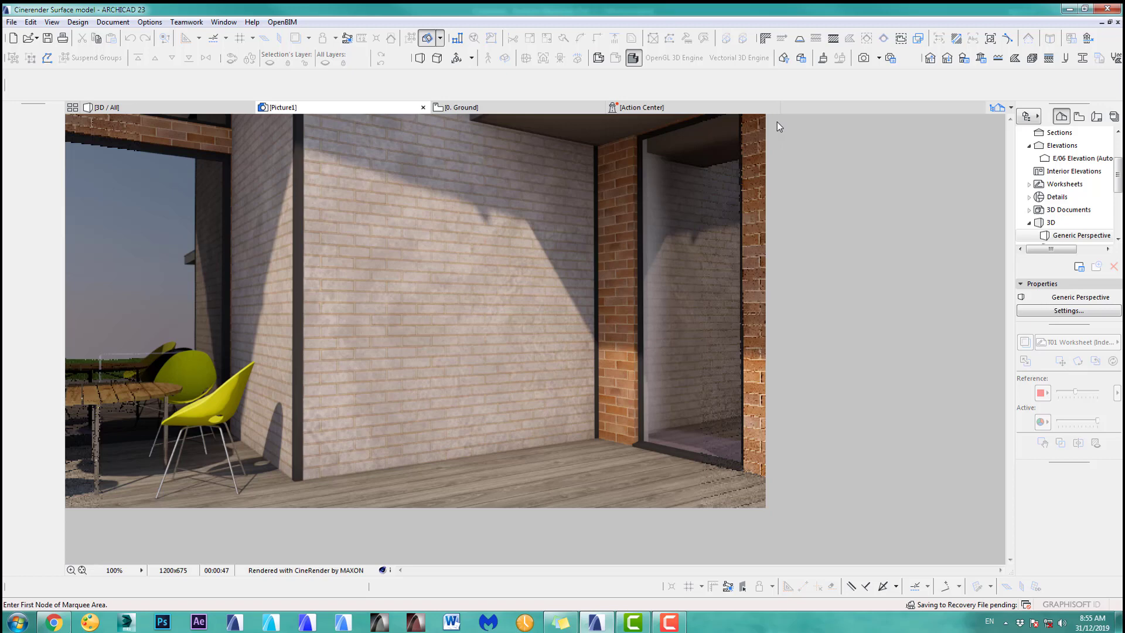
# Run another partial render of the perspective and compare the brick wall with the first rendered picture
pyautogui.click(865, 58)
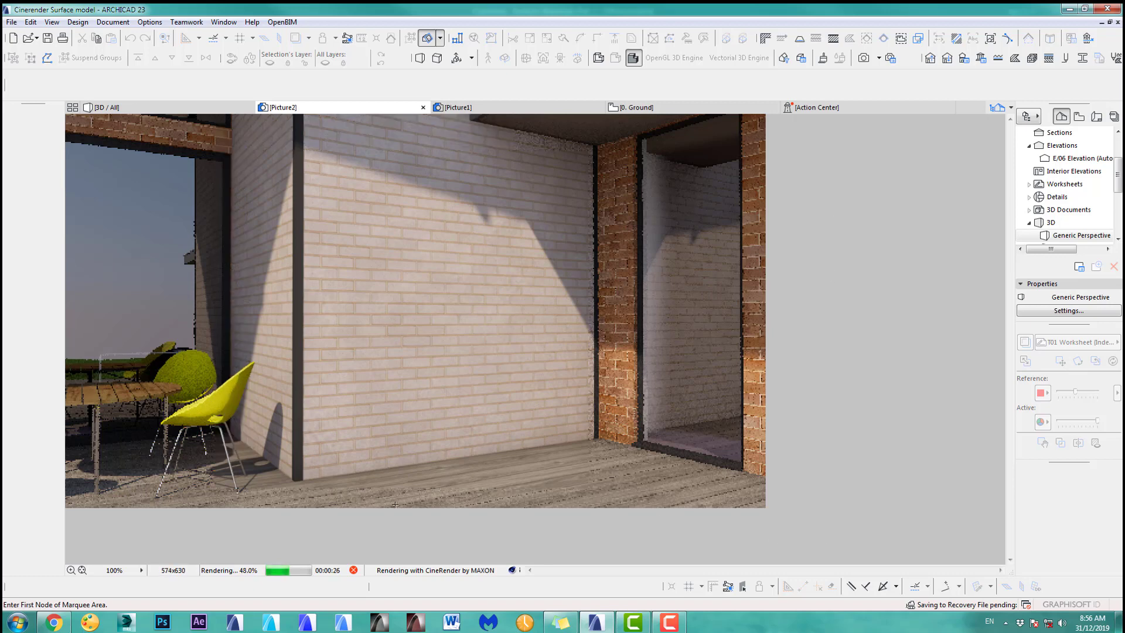
pyautogui.click(353, 570)
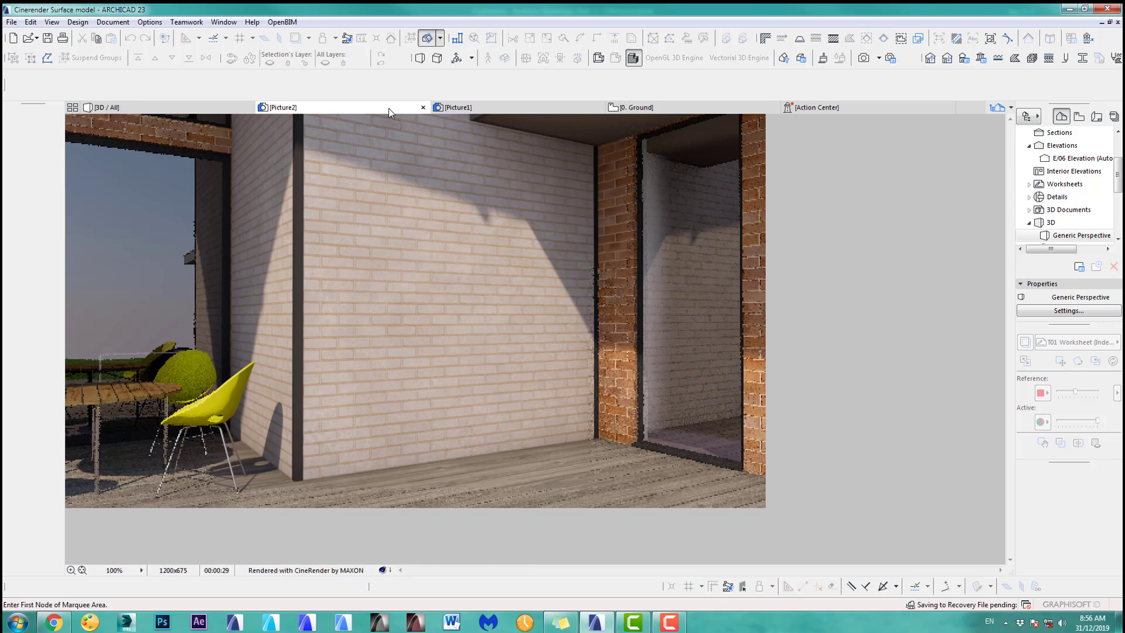
pyautogui.click(474, 107)
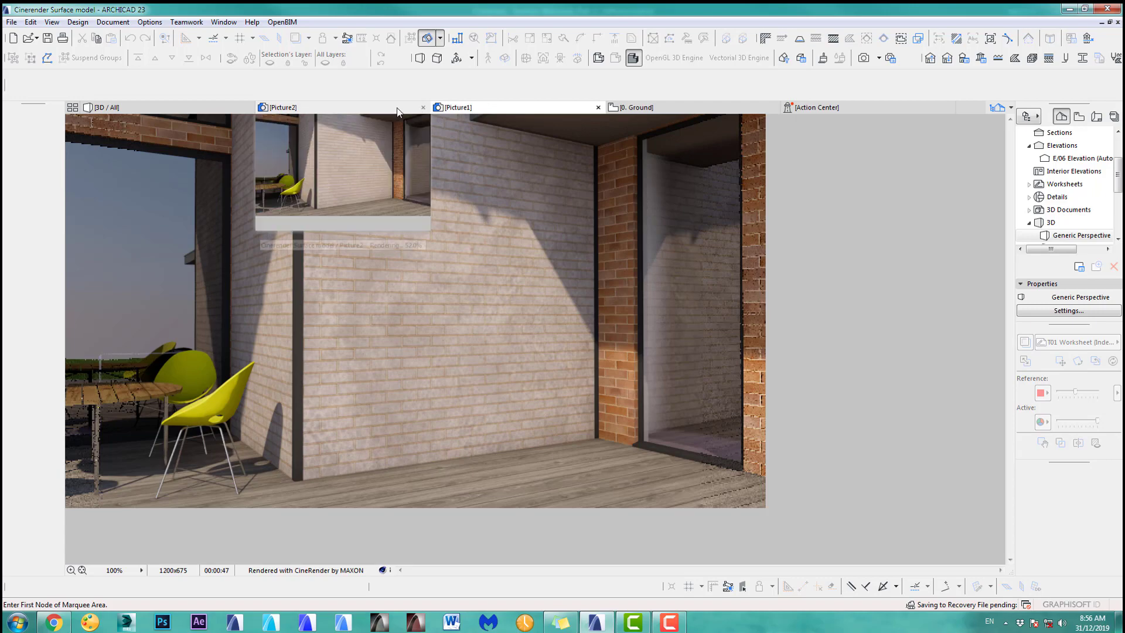
pyautogui.click(396, 107)
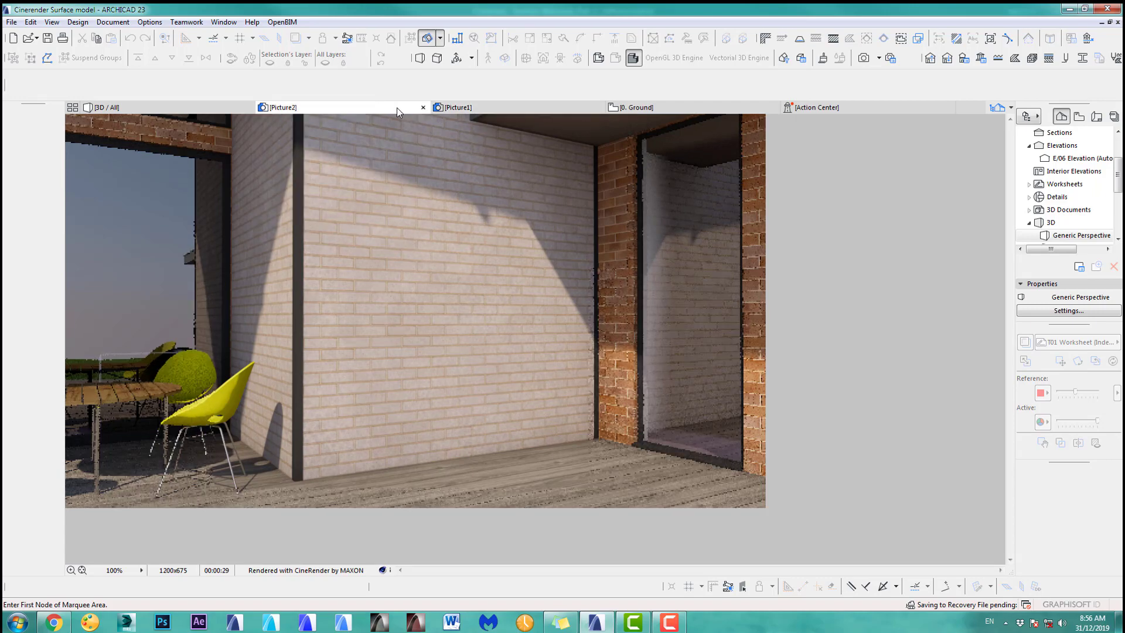
# Turn off Diffusion for ASM_Brick_Composite_01 and run a partial render of the perspective without it
pyautogui.click(822, 57)
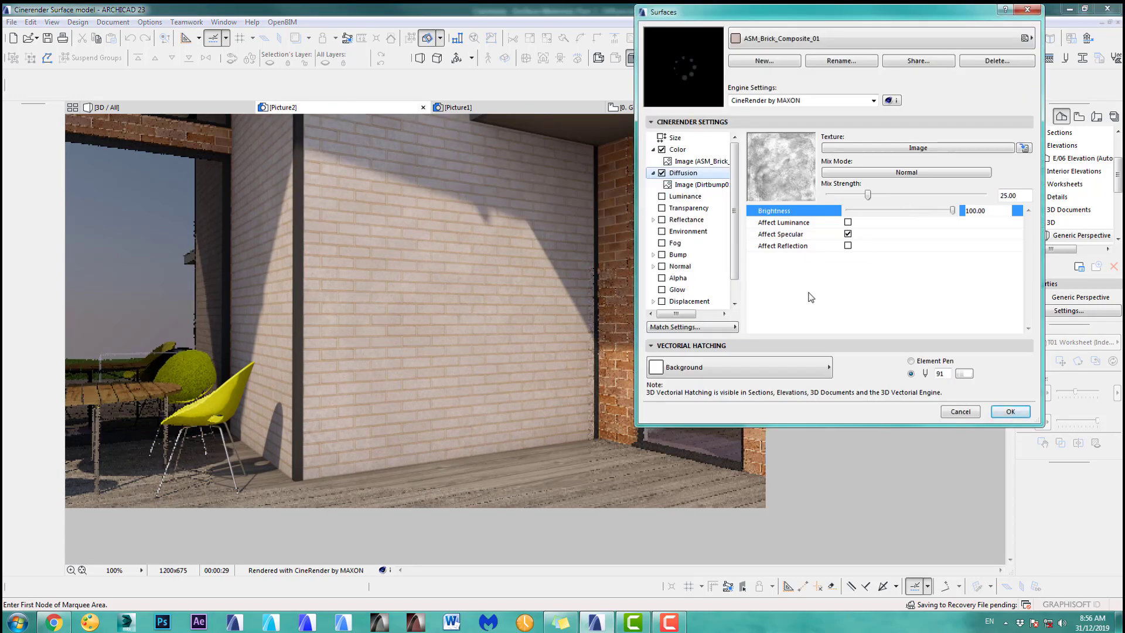
pyautogui.click(662, 173)
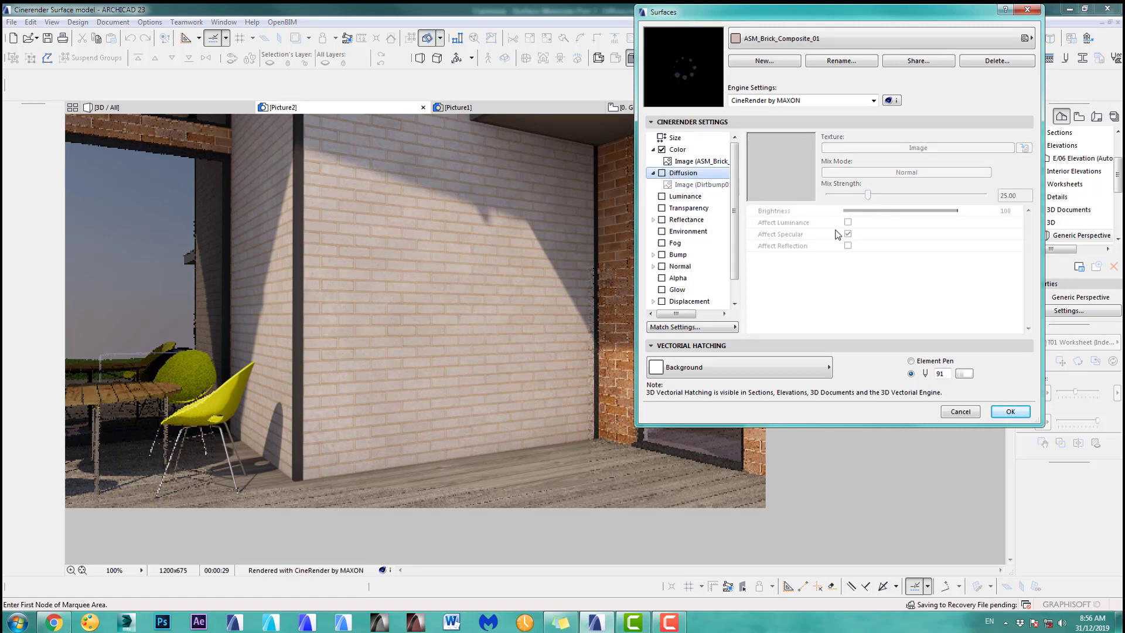
pyautogui.click(1009, 413)
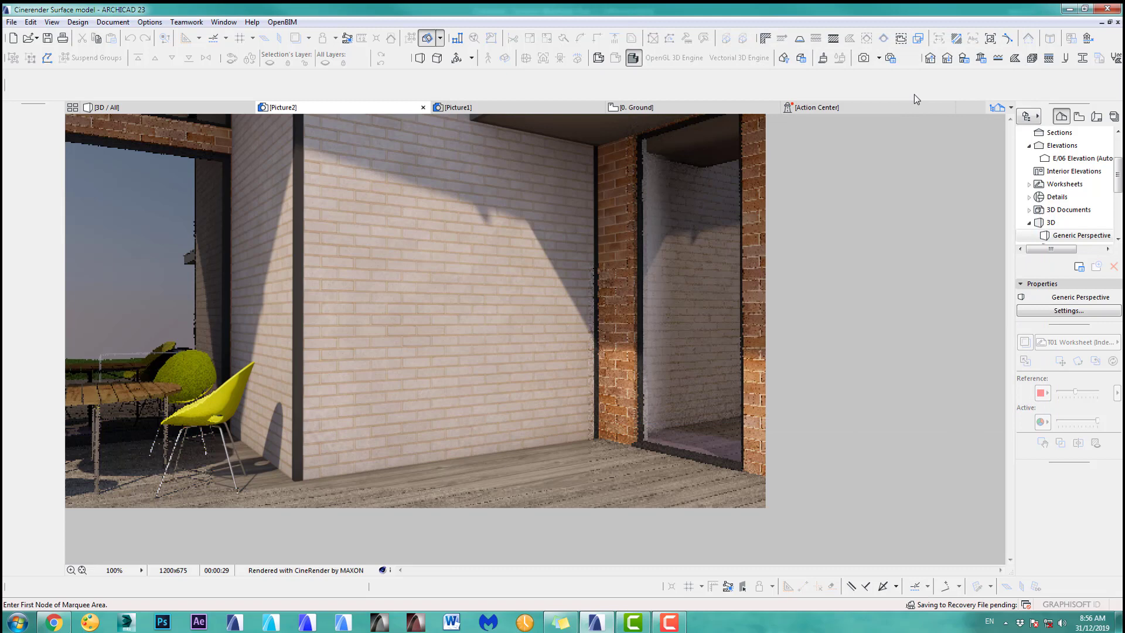
pyautogui.click(864, 57)
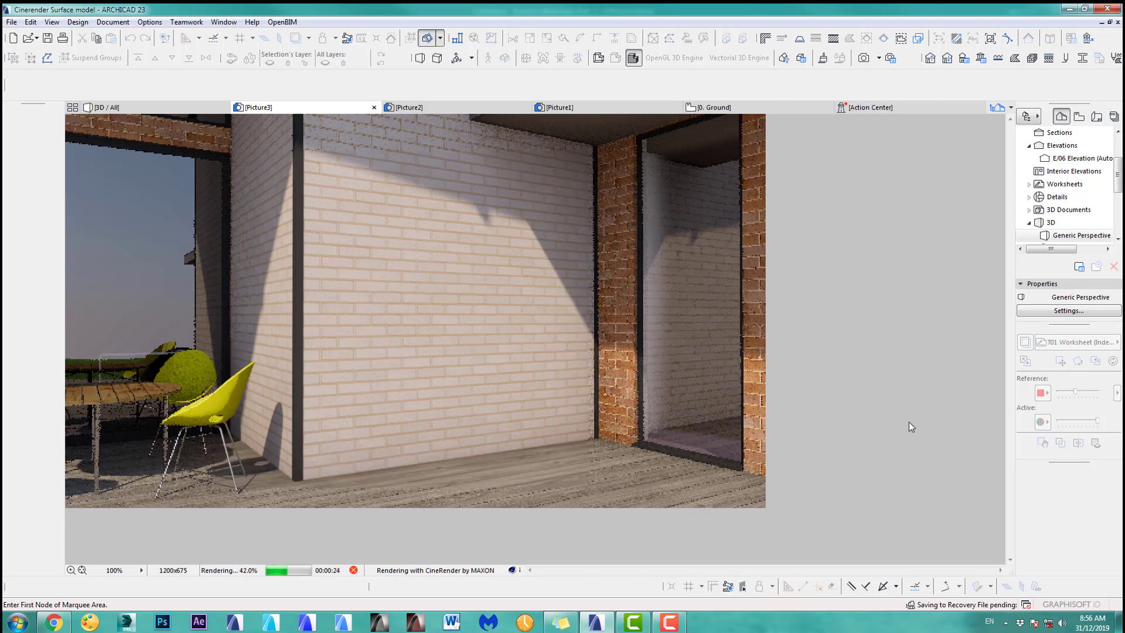
pyautogui.click(353, 570)
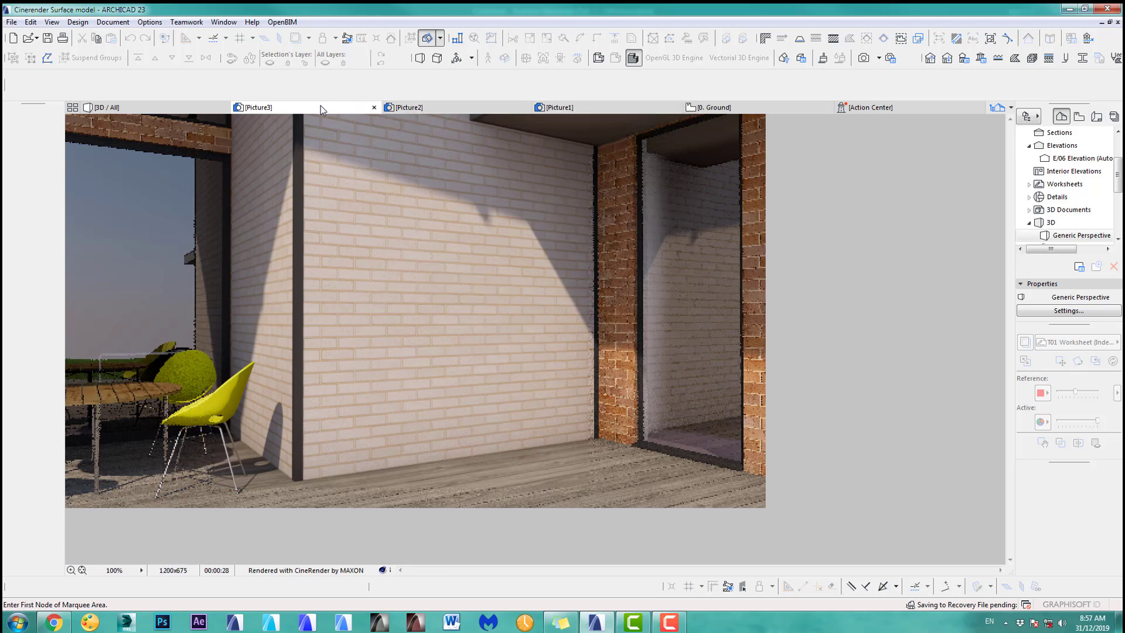
# Compare the brick wall across the three rendered pictures: without diffusion, with mix strength 25 and with mix strength 50
pyautogui.moveTo(431, 109)
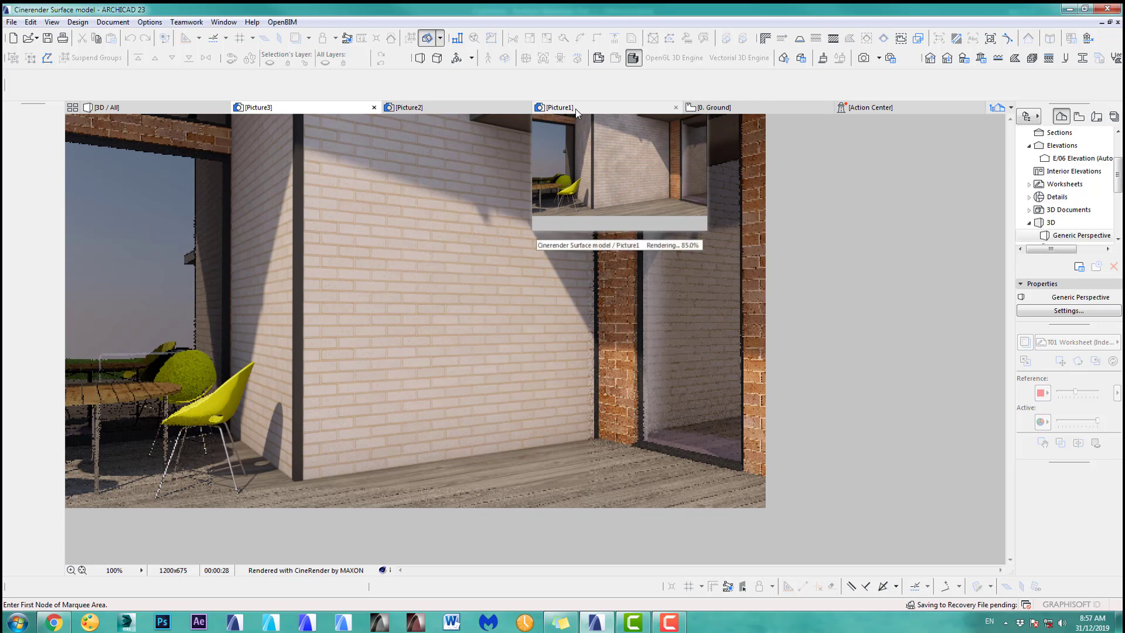
pyautogui.click(448, 106)
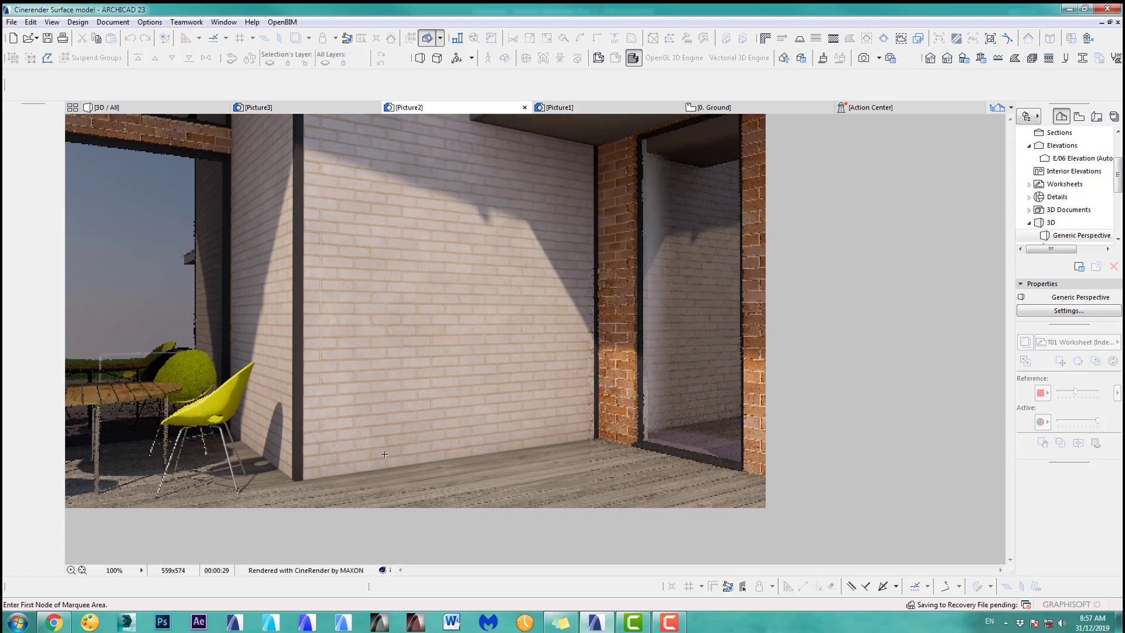
pyautogui.click(358, 108)
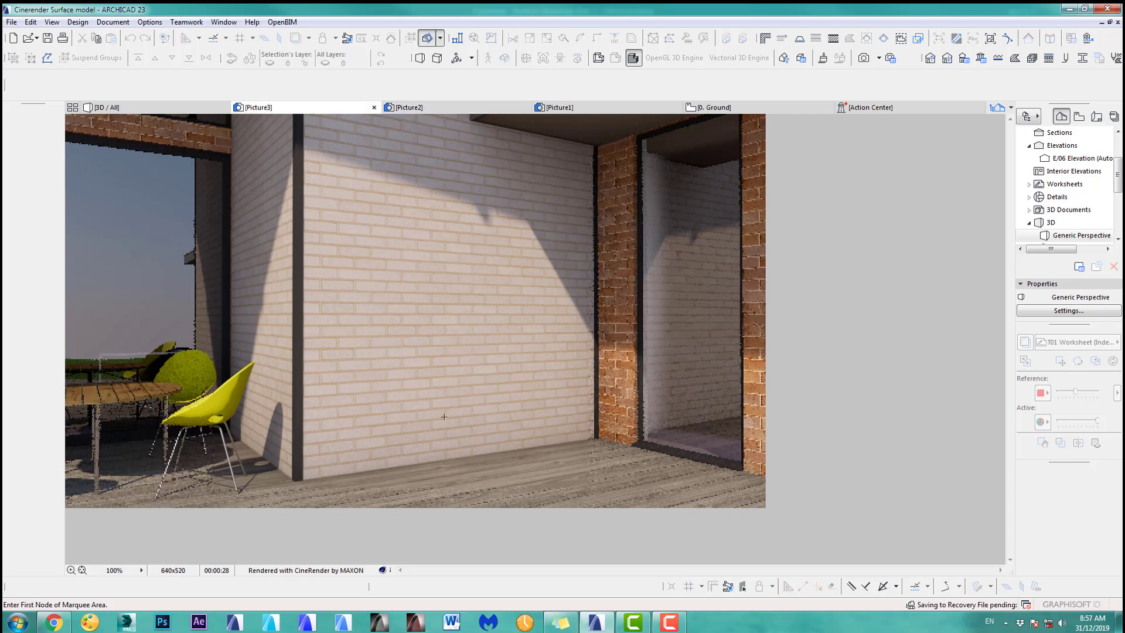
pyautogui.click(437, 109)
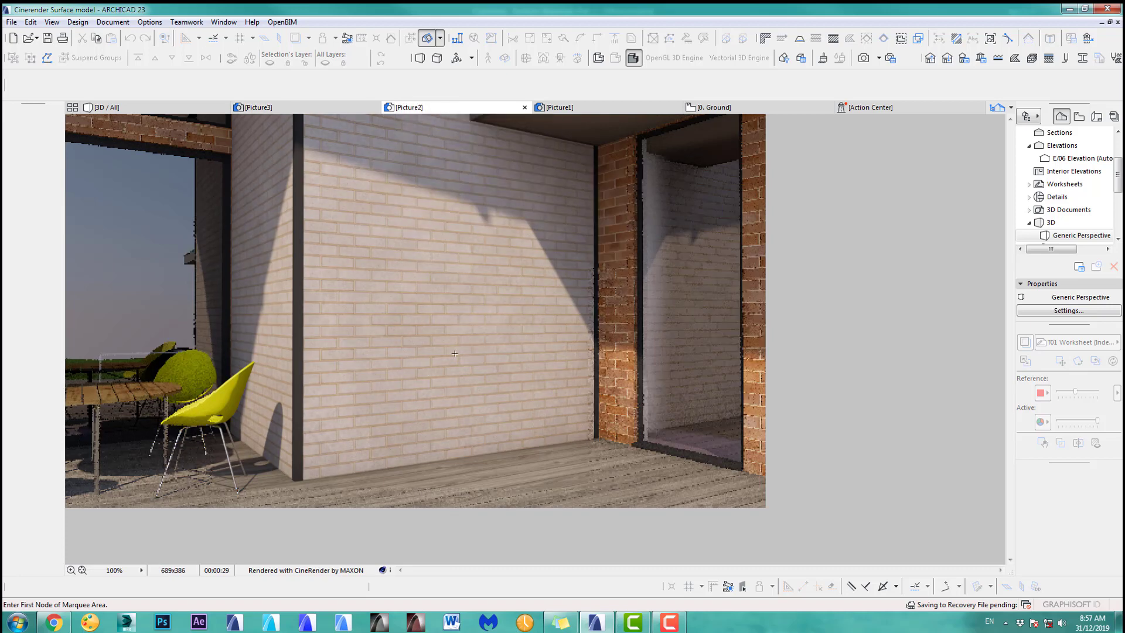
pyautogui.click(565, 111)
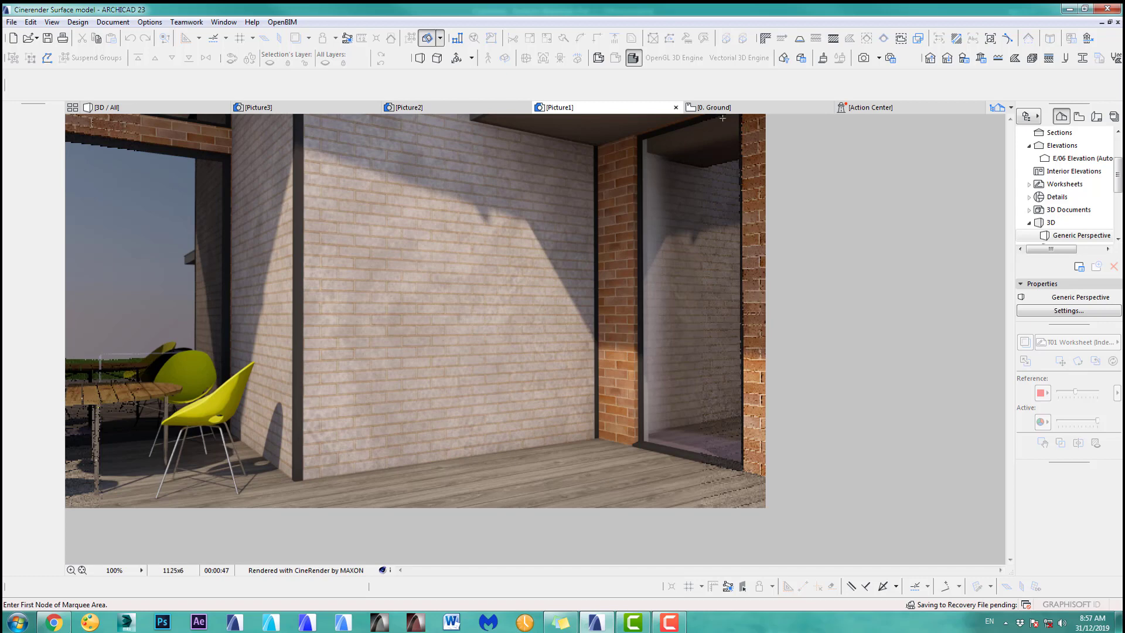
# Turn Diffusion back on for ASM_Brick_Composite_01, replace its dirt image with a Noise texture, and save the surface
pyautogui.click(824, 58)
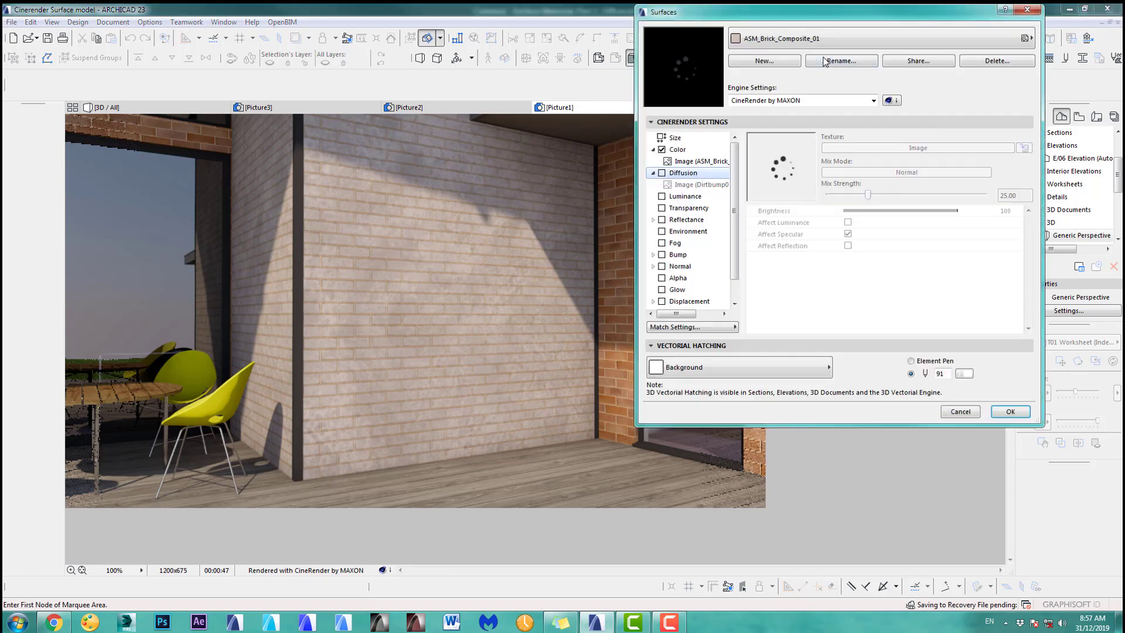
pyautogui.click(661, 172)
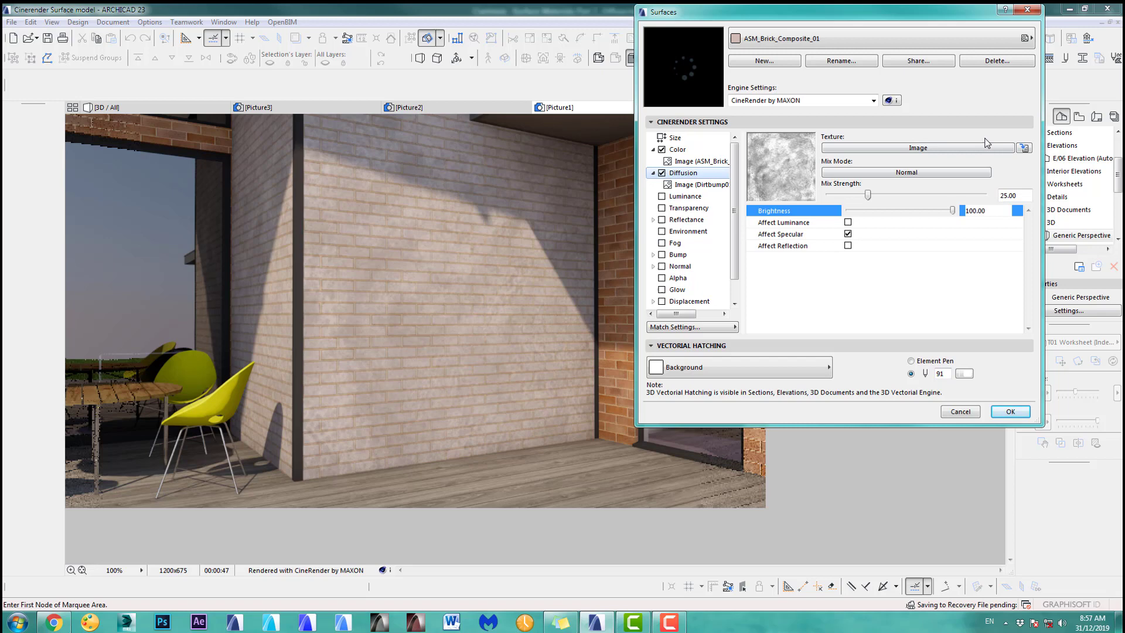
pyautogui.click(987, 148)
pyautogui.click(1035, 152)
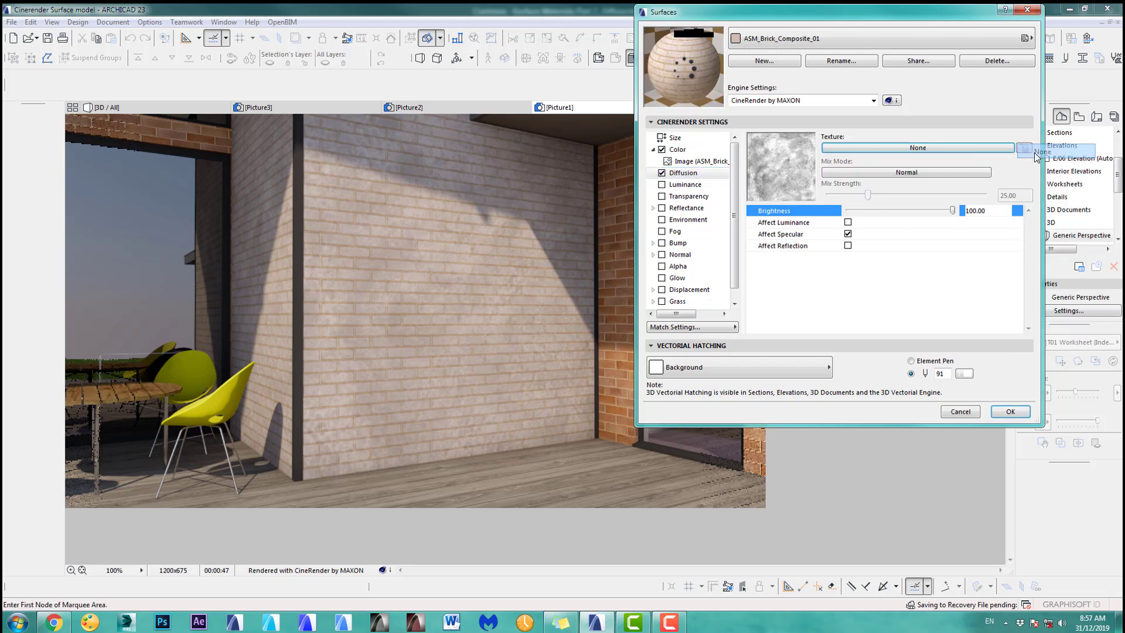
pyautogui.click(995, 151)
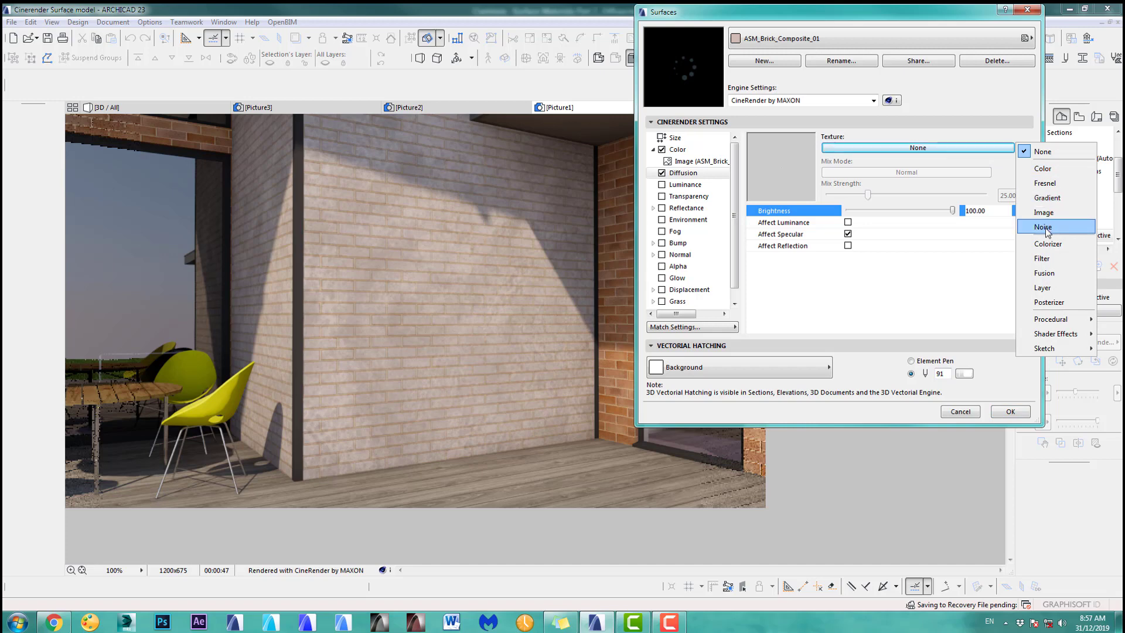
pyautogui.click(1046, 229)
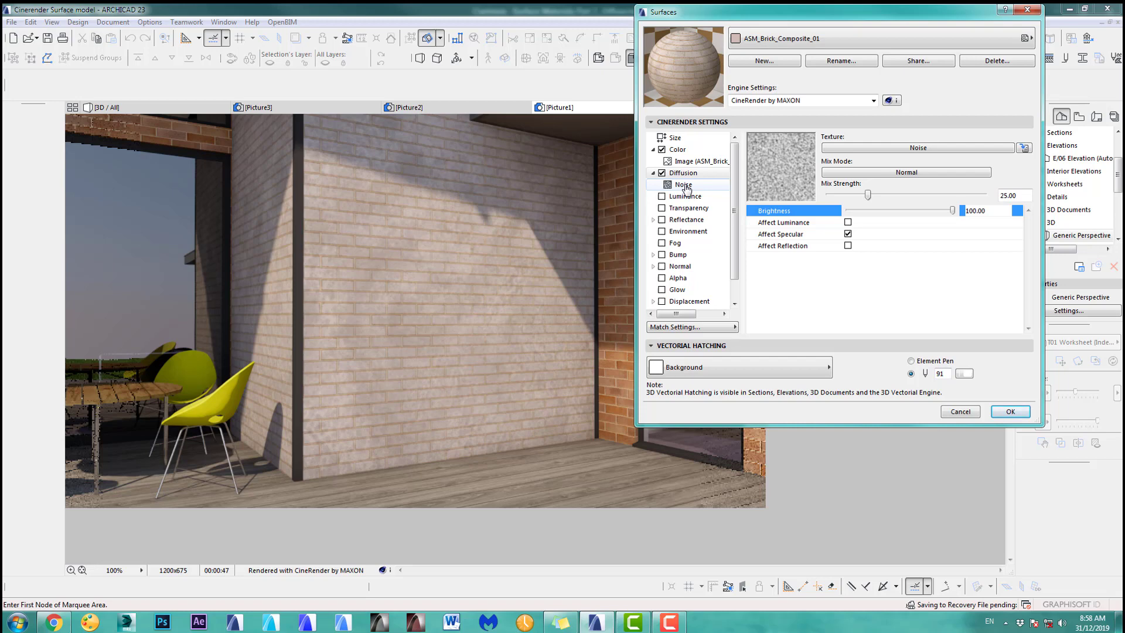
pyautogui.click(682, 185)
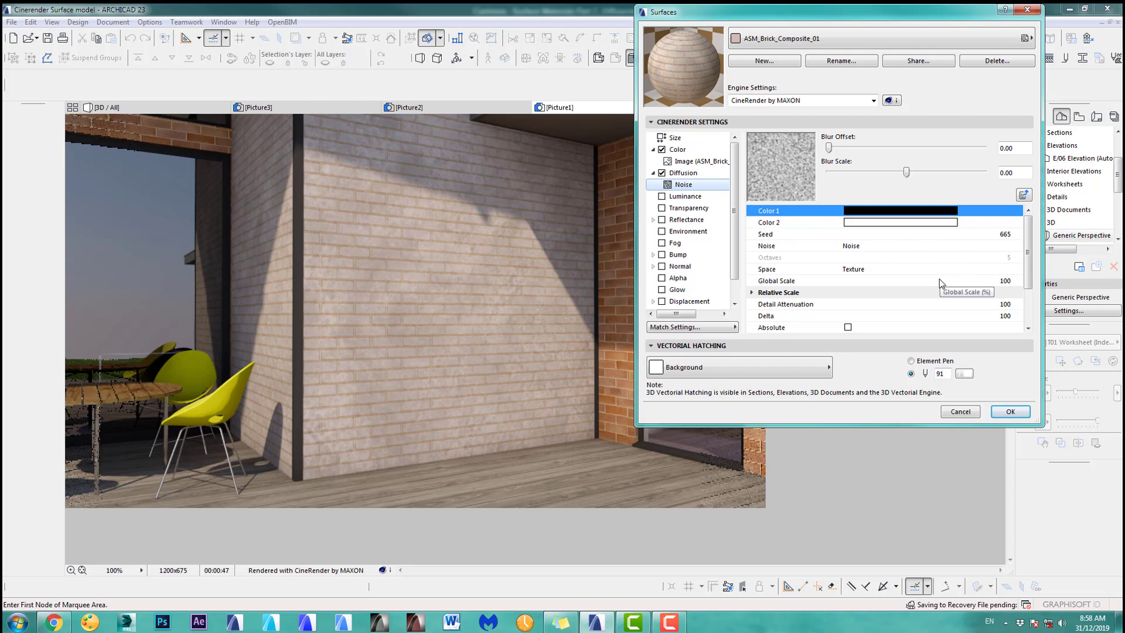
pyautogui.click(1010, 411)
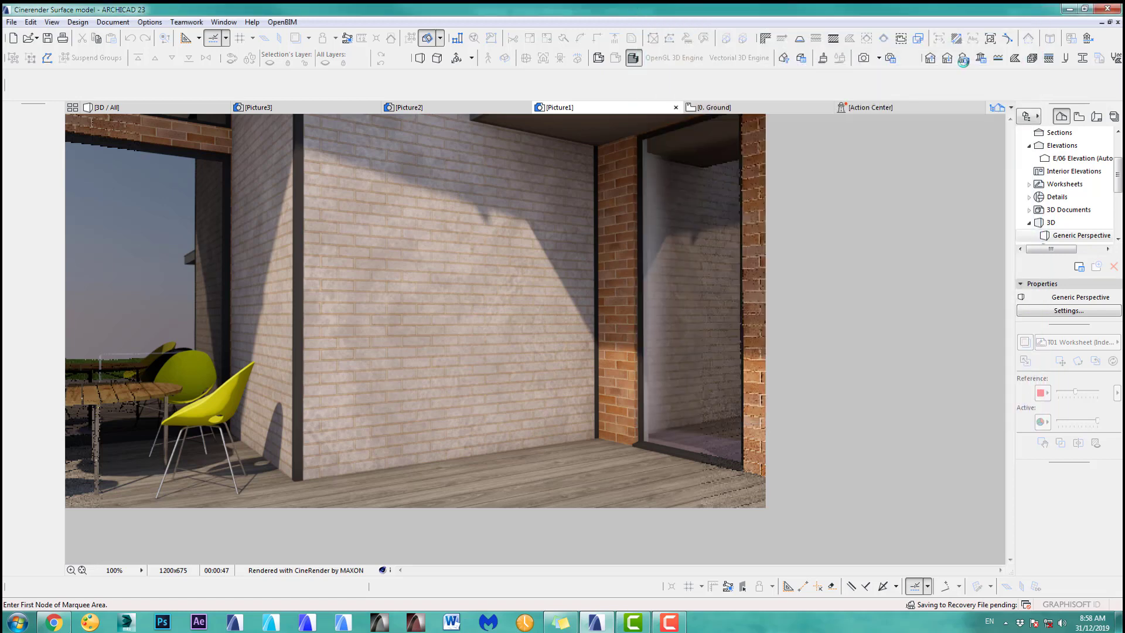
# Run a partial render with the noise diffusion and compare the brick wall with Picture3 and Picture2
pyautogui.click(863, 60)
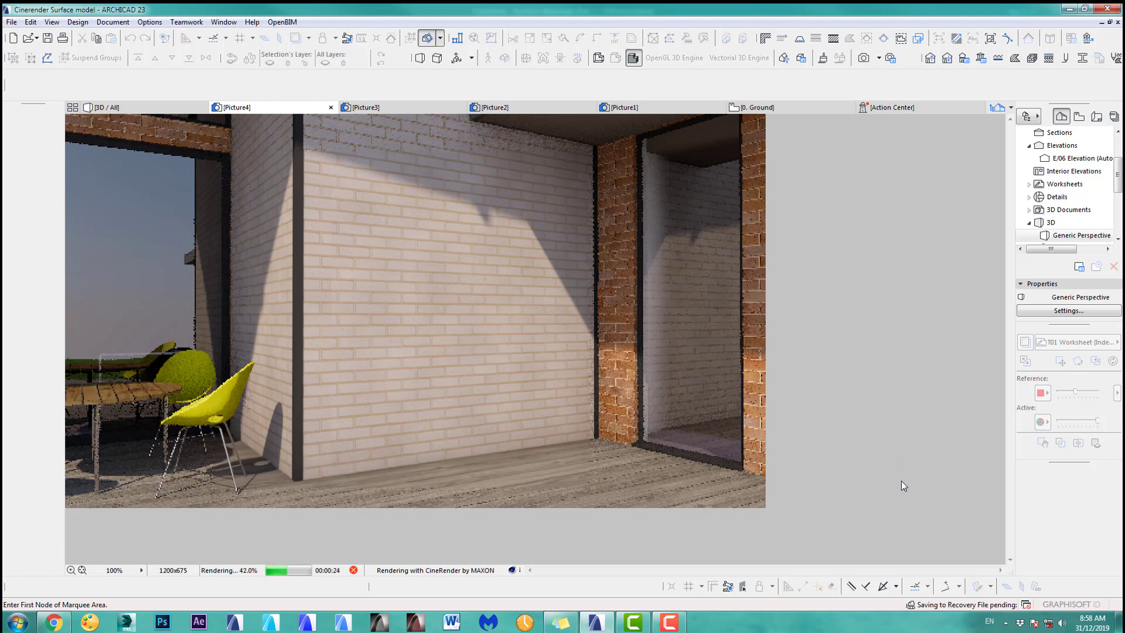
pyautogui.click(353, 570)
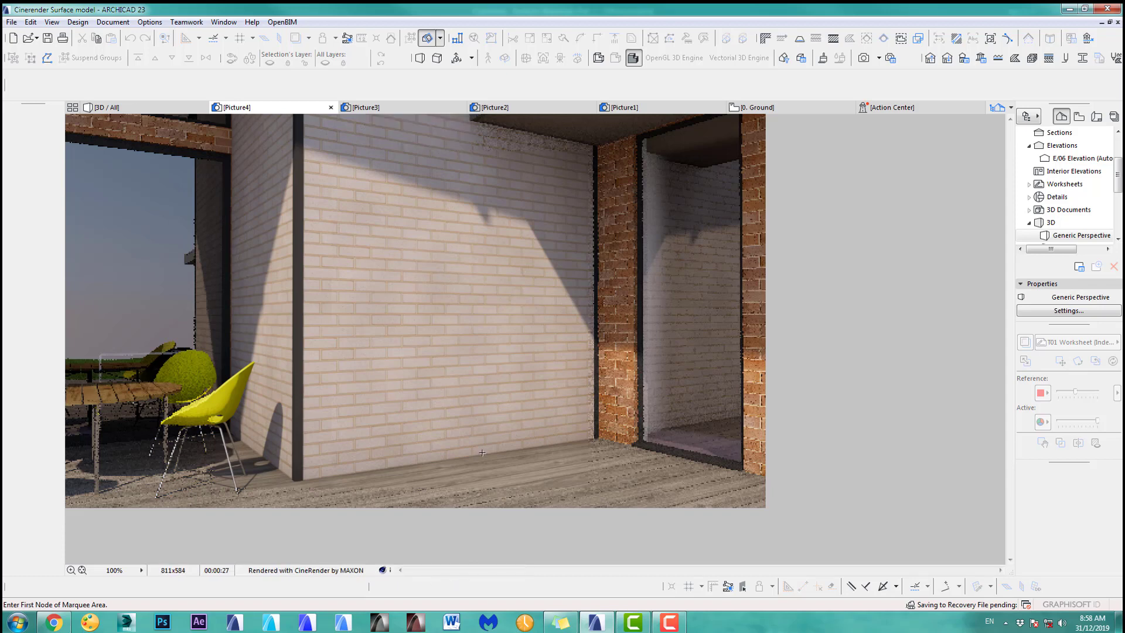
pyautogui.click(399, 109)
pyautogui.click(532, 110)
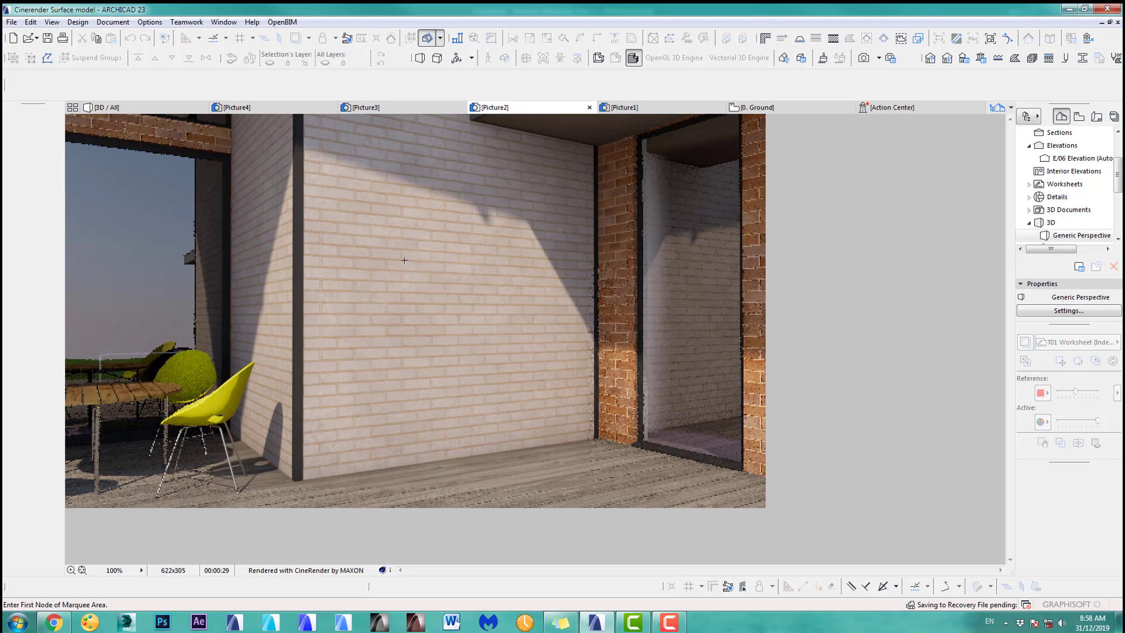
pyautogui.click(247, 107)
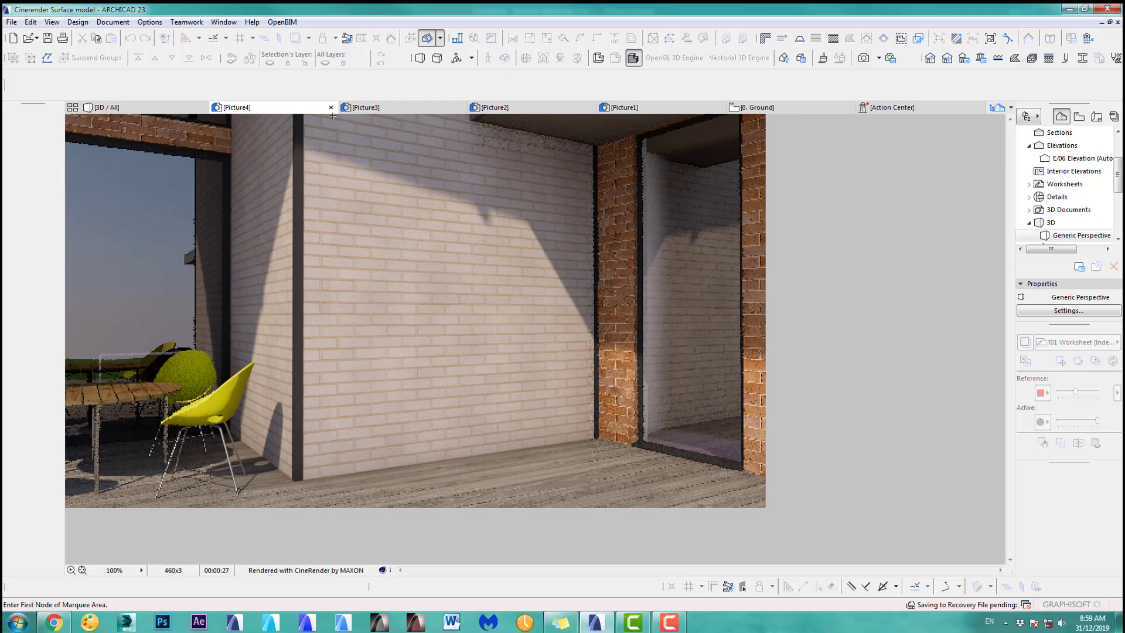
pyautogui.click(515, 108)
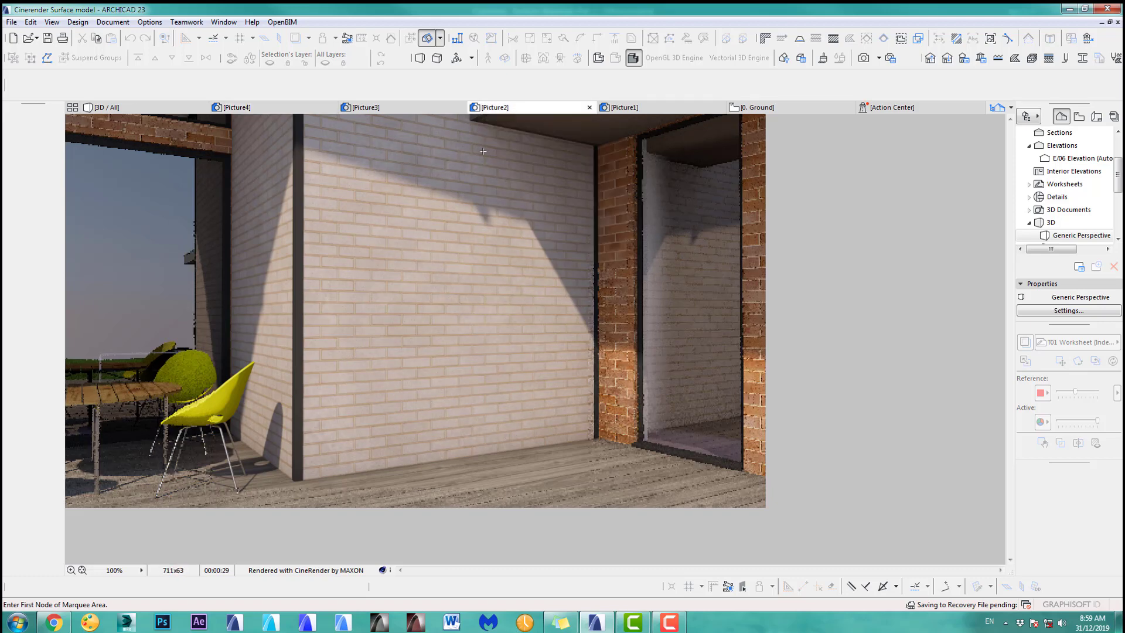
pyautogui.click(293, 109)
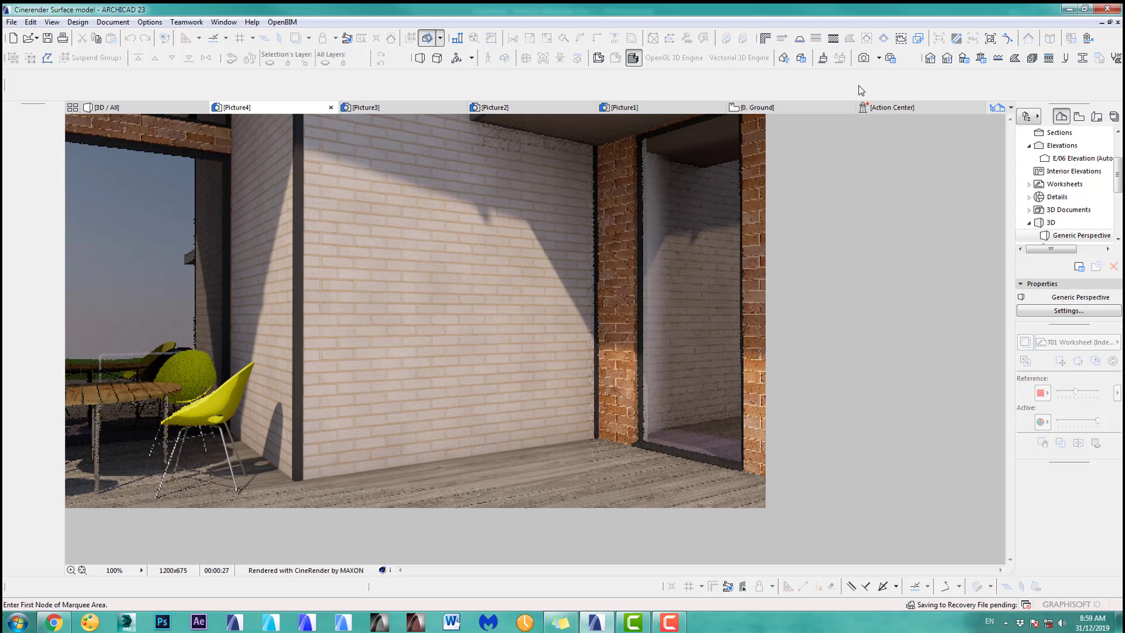
# Set the diffusion mix strength of ASM_Brick_Composite_01 to 50 and try the Fire noise type
pyautogui.click(823, 58)
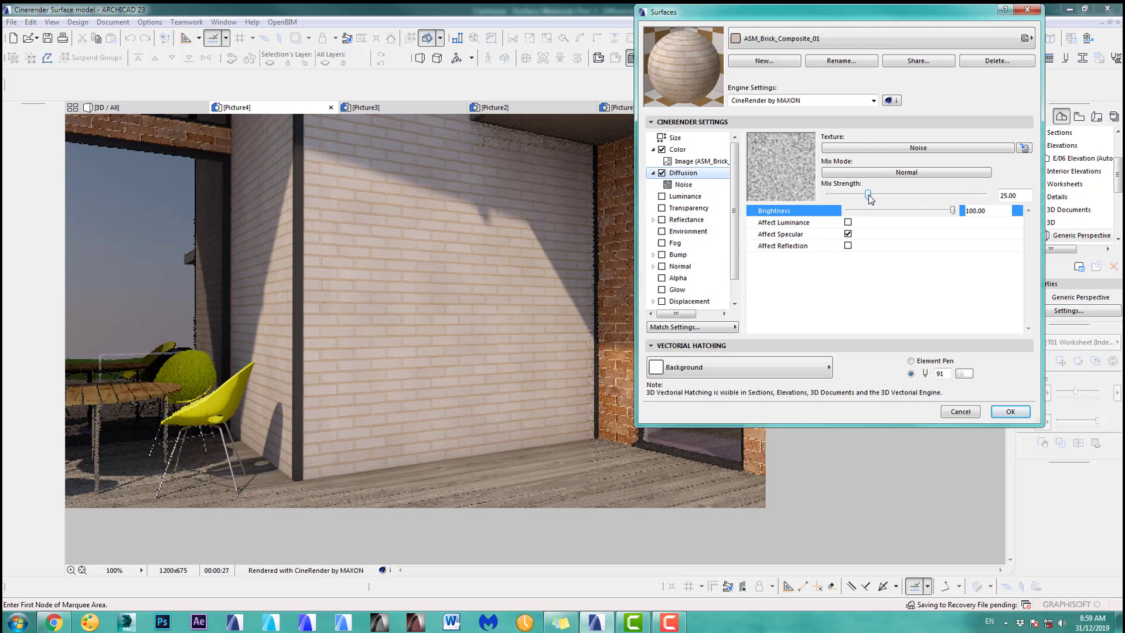
pyautogui.moveTo(868, 194); pyautogui.dragTo(907, 197)
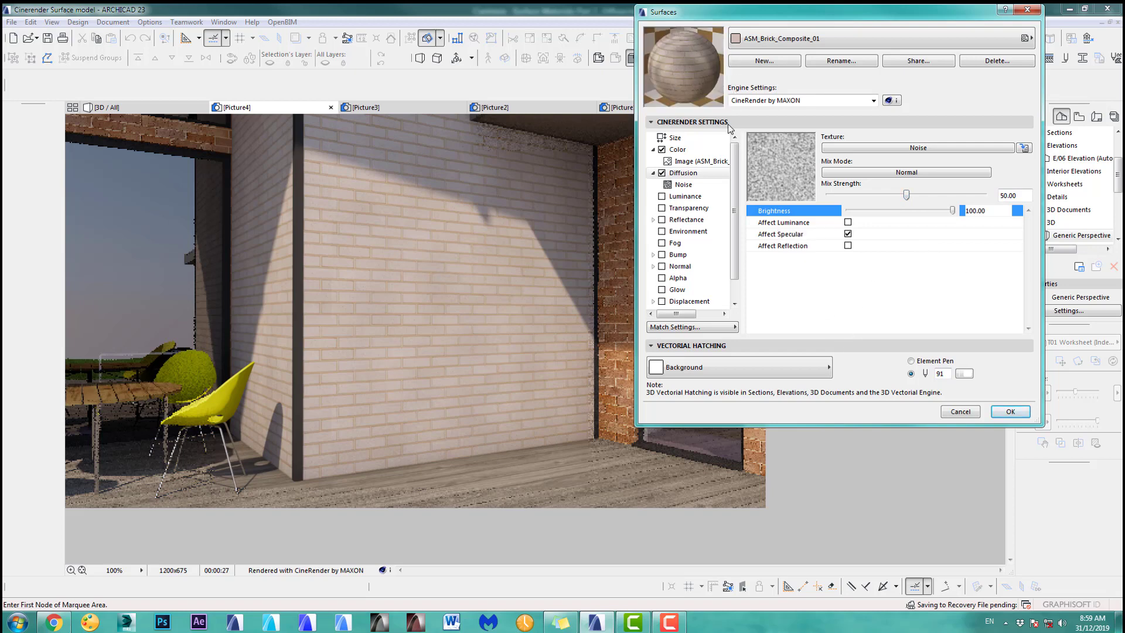
pyautogui.click(686, 186)
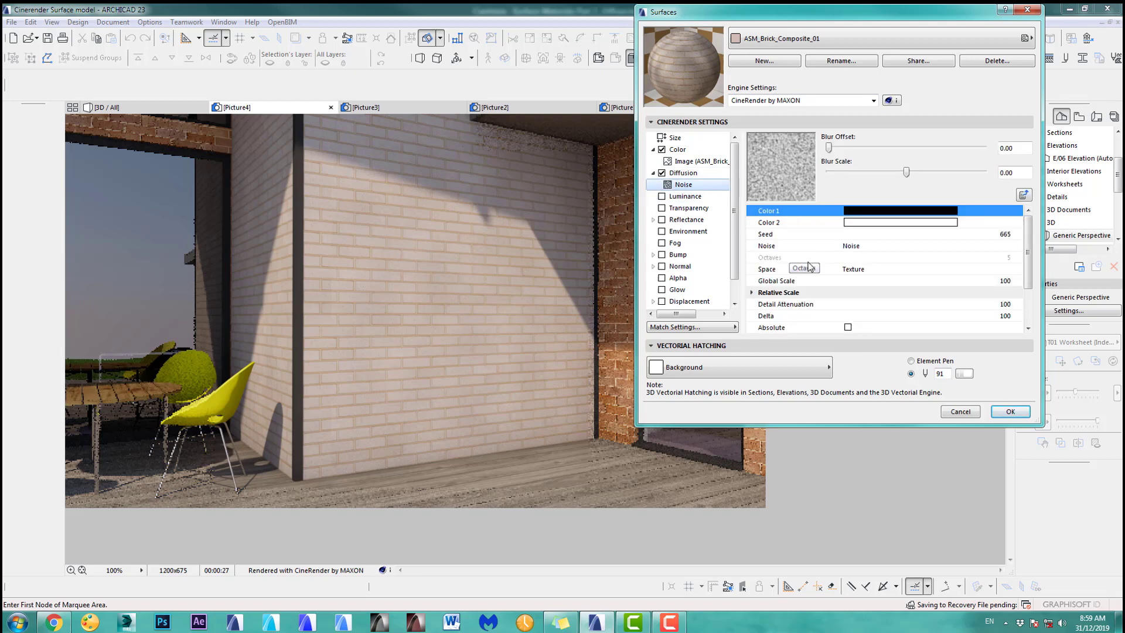
pyautogui.click(1007, 246)
pyautogui.click(1007, 246)
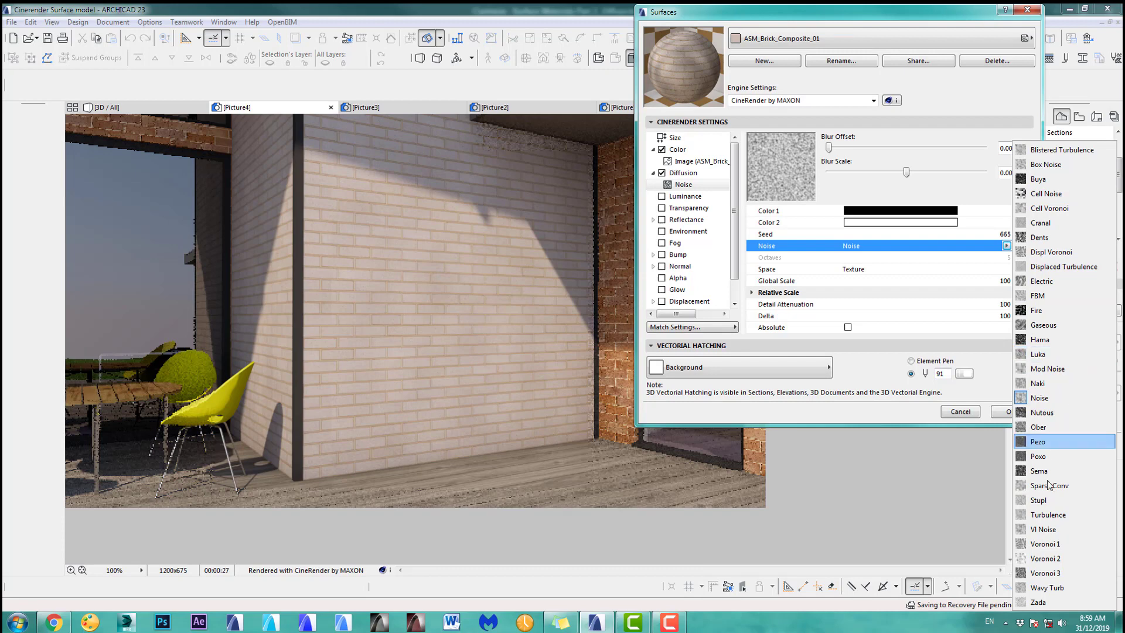
pyautogui.click(1037, 314)
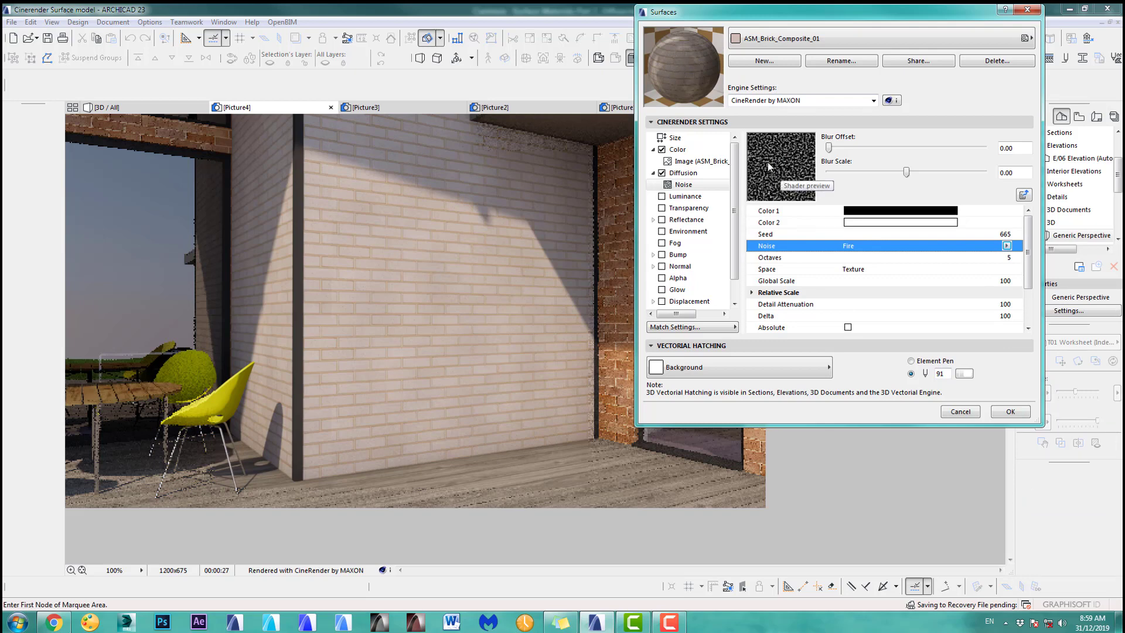
# Set the diffusion noise type to Turbulence, save the surface, and briefly reopen its settings without changes
pyautogui.click(1007, 246)
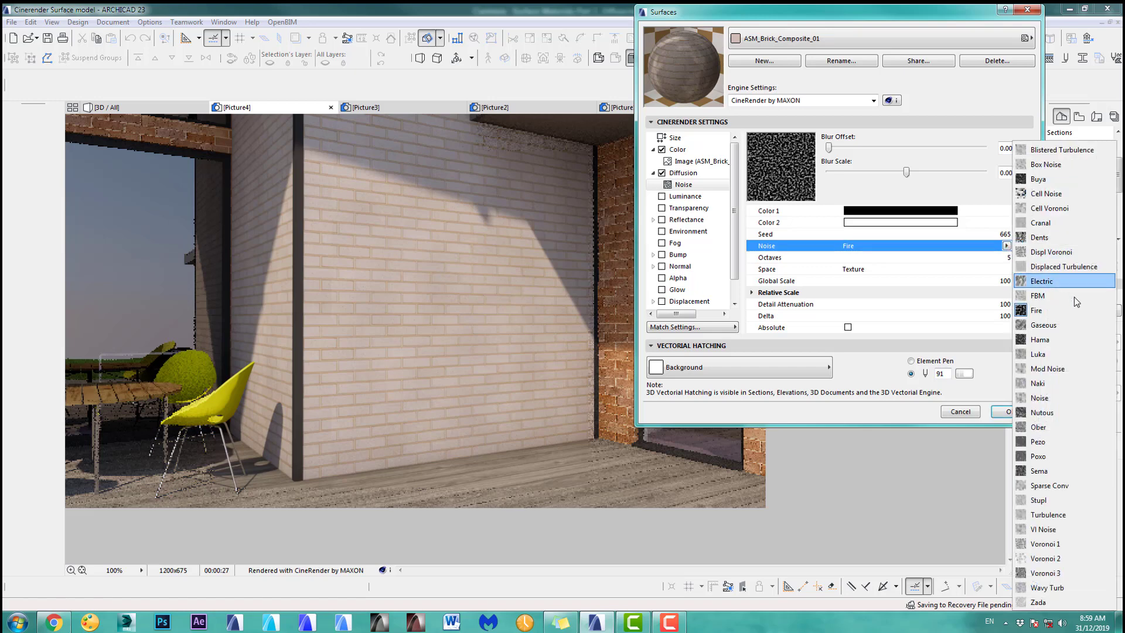
pyautogui.click(1064, 515)
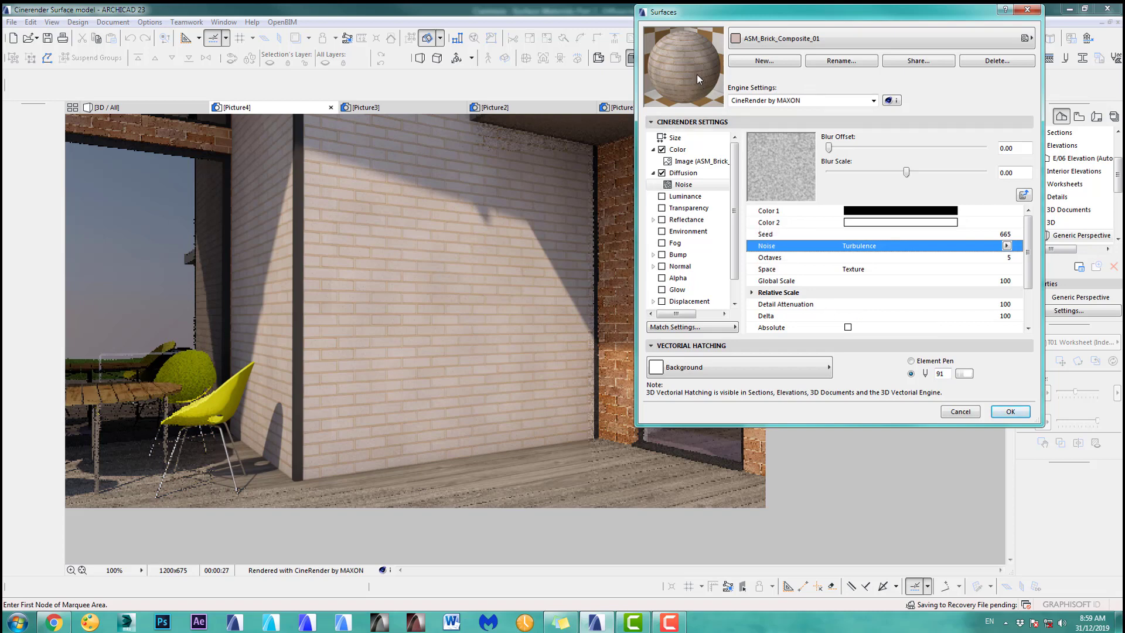
pyautogui.click(1010, 411)
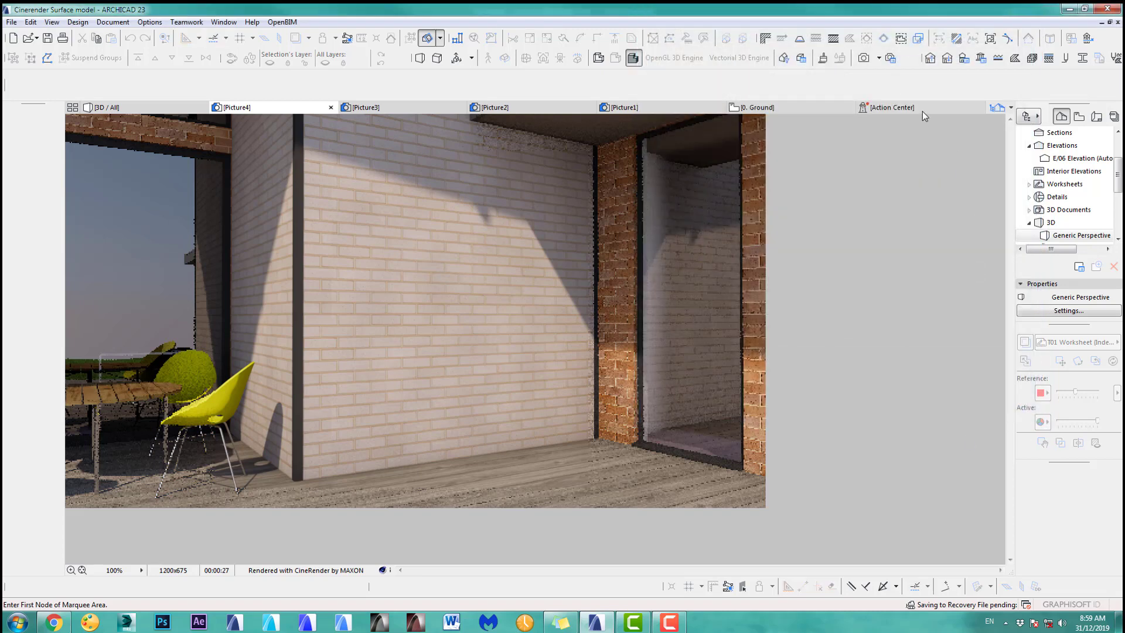
pyautogui.click(823, 57)
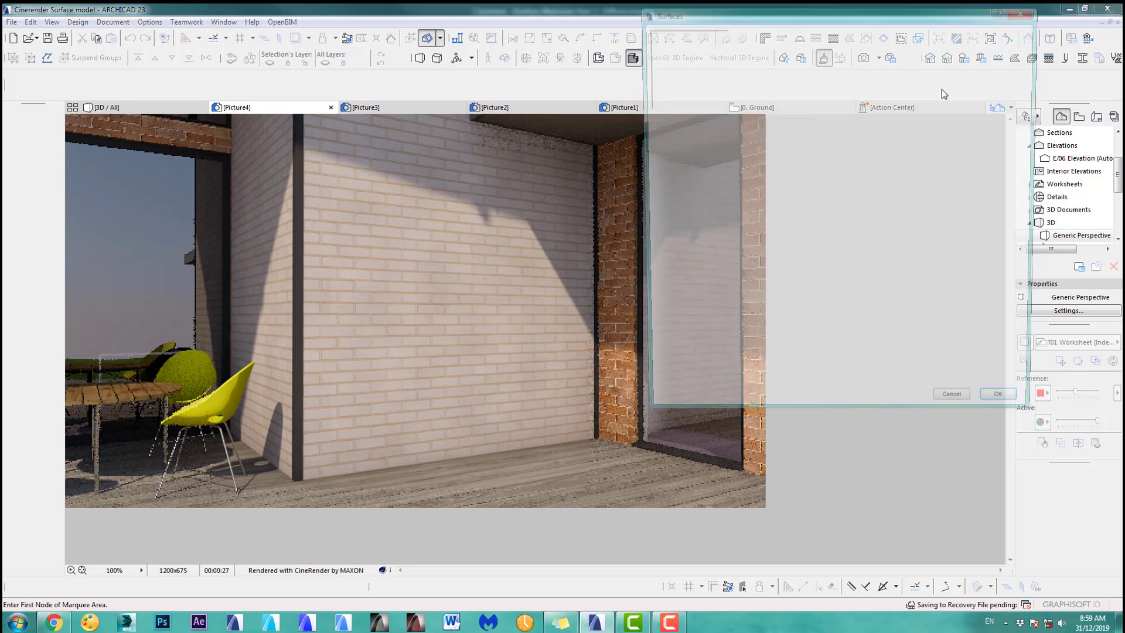
pyautogui.click(968, 411)
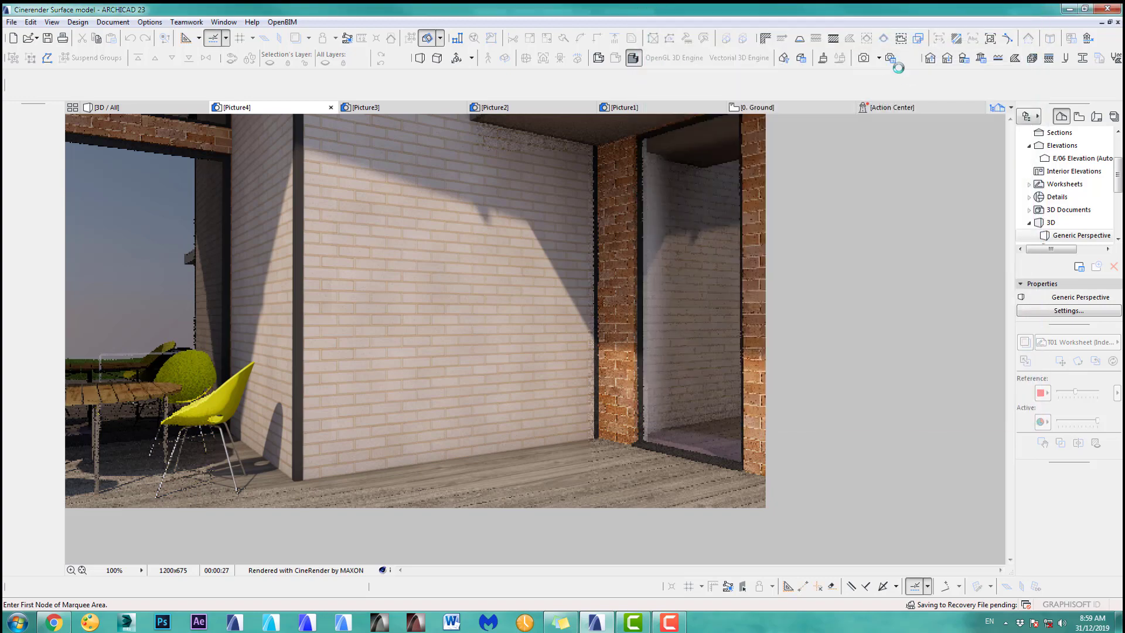
# Render the perspective with the Turbulence noise and compare the brick wall with the picture without diffusion, Picture3
pyautogui.click(866, 60)
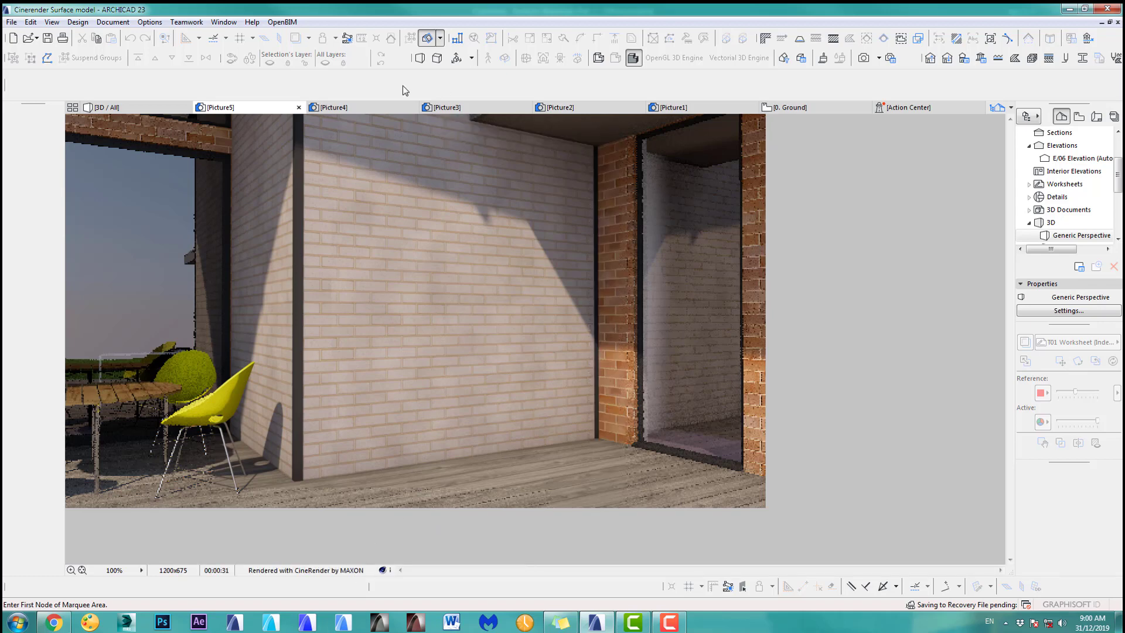
pyautogui.click(482, 110)
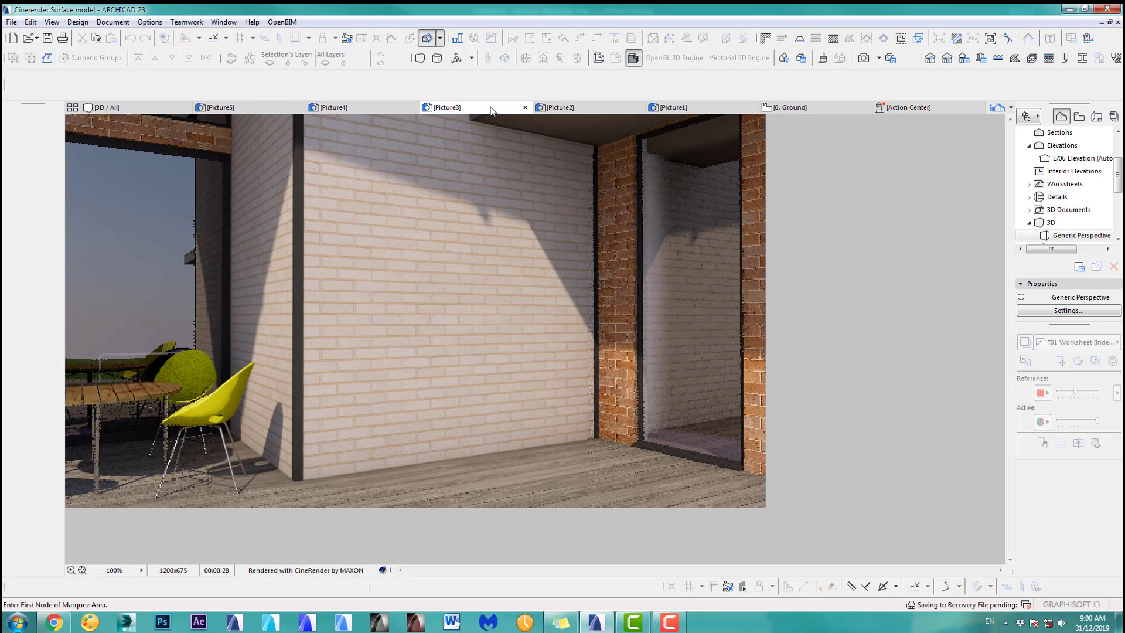
pyautogui.click(269, 107)
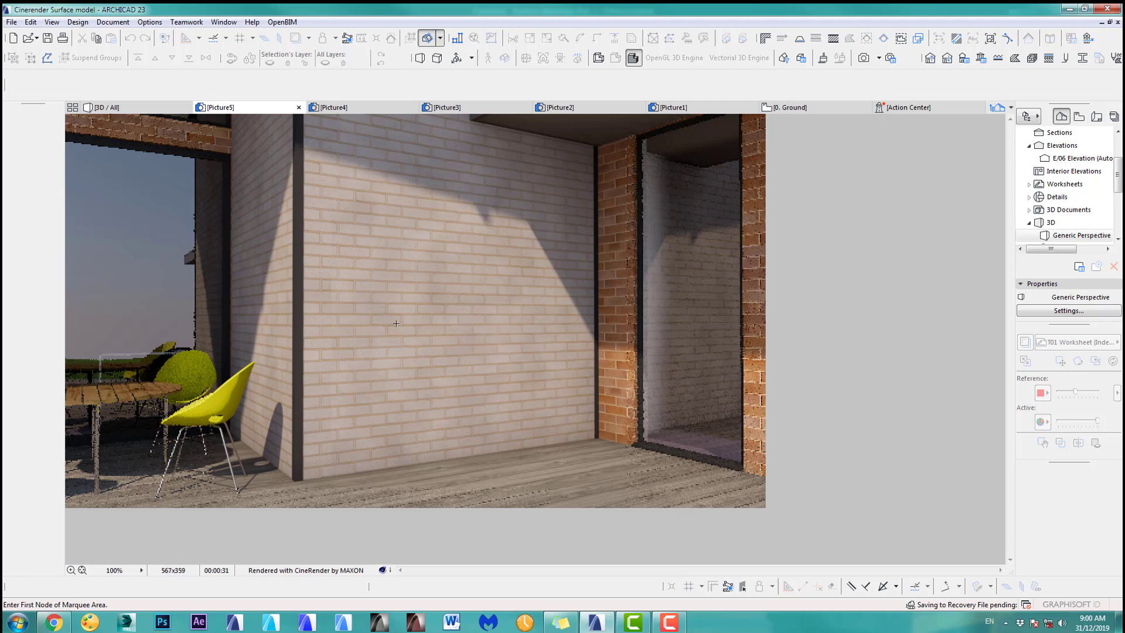
pyautogui.moveTo(457, 110)
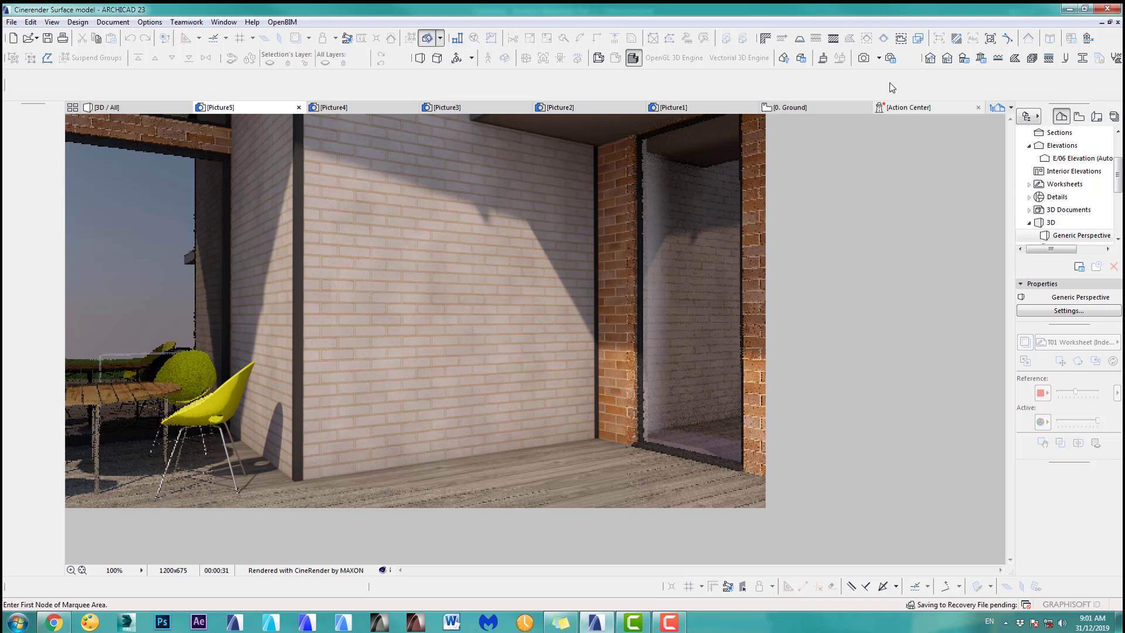
# Review the Turbulence noise parameters of ASM_Brick_Composite_01 and set the diffusion mix mode to Substract
pyautogui.click(836, 61)
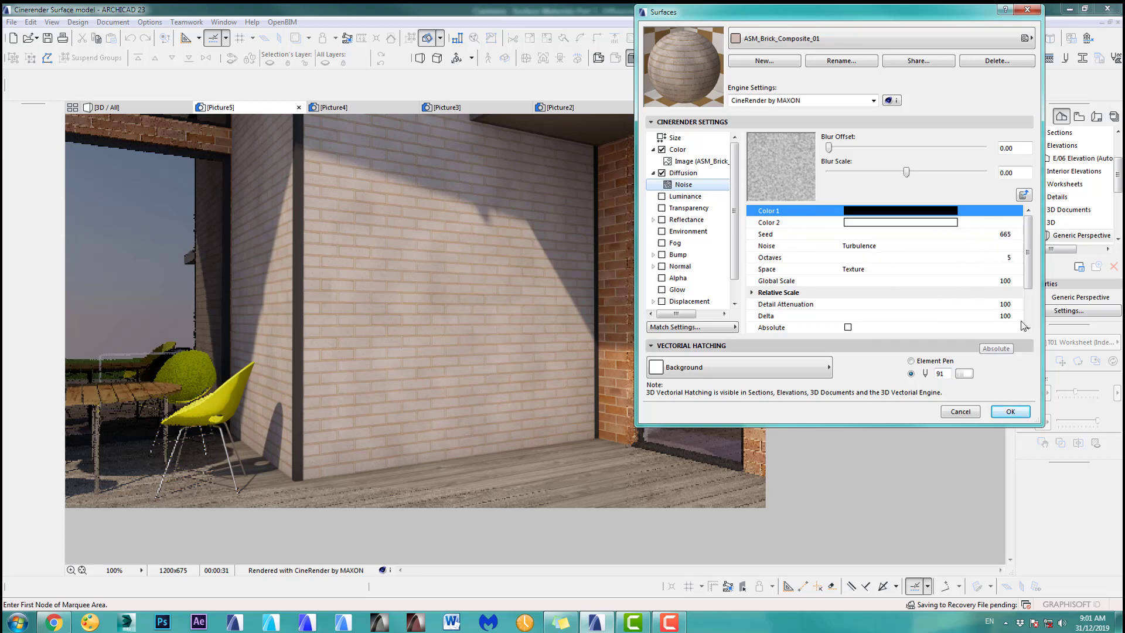
pyautogui.moveTo(1029, 275); pyautogui.dragTo(1034, 251)
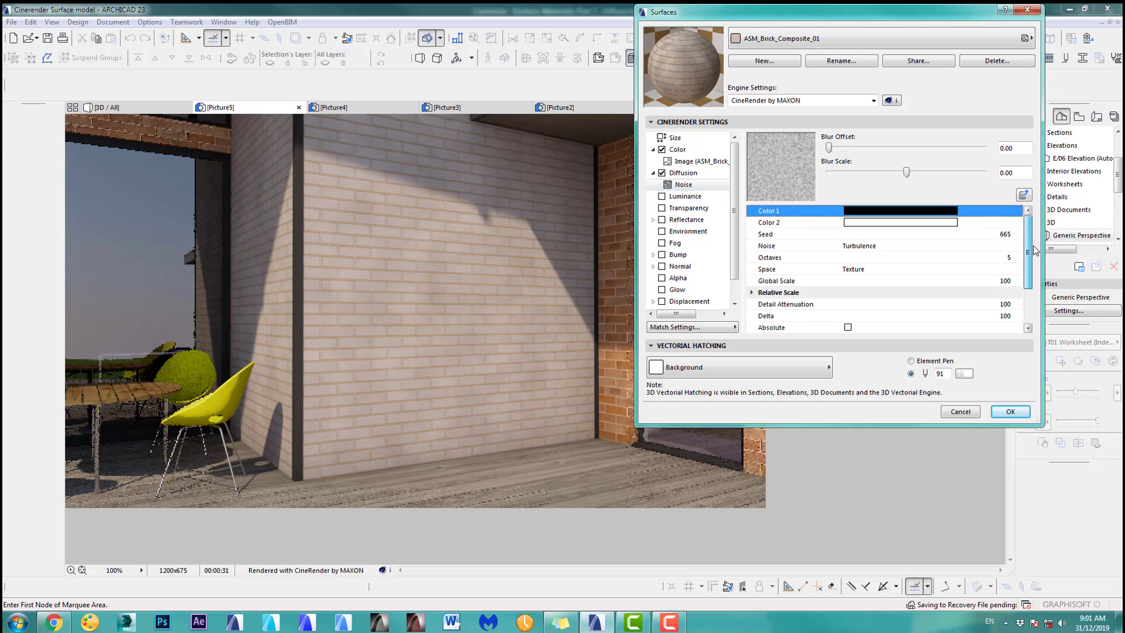
pyautogui.click(684, 174)
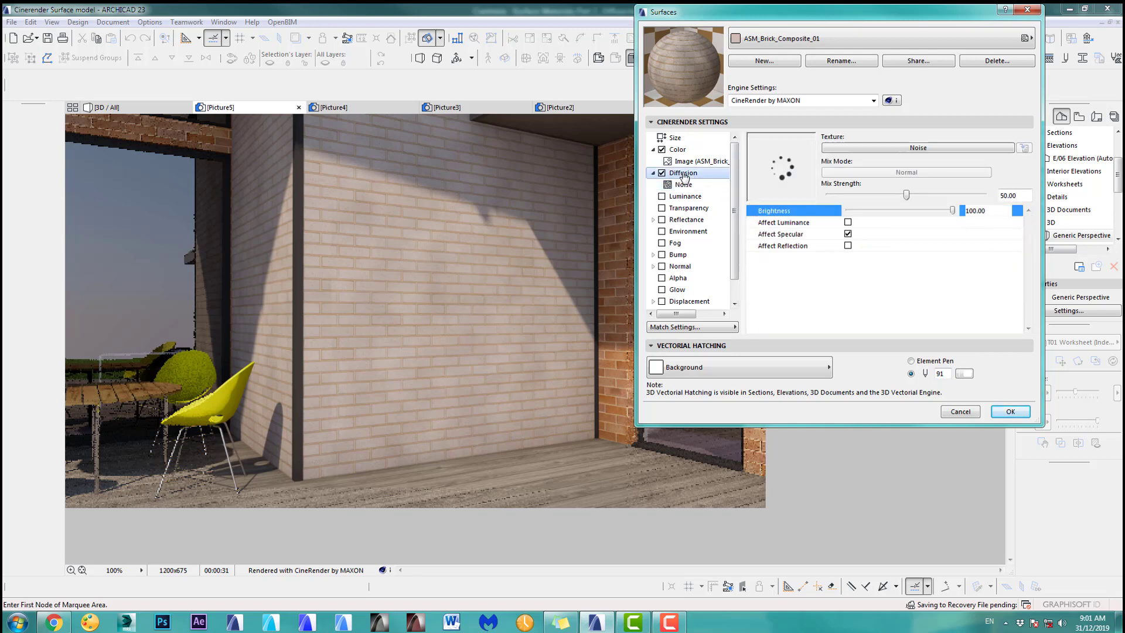
pyautogui.click(929, 171)
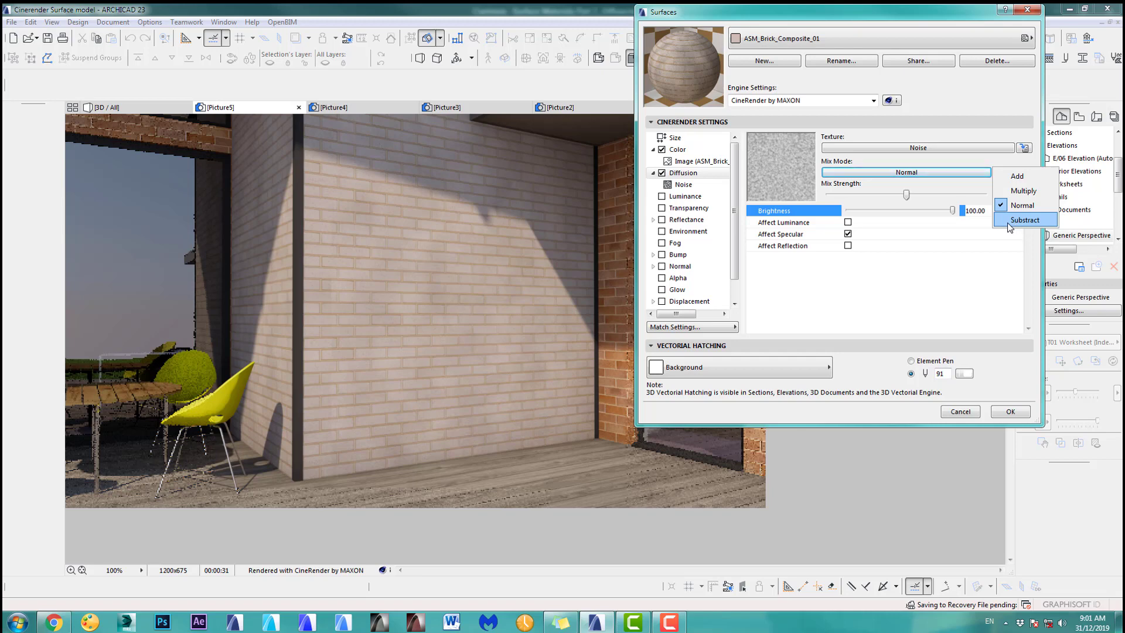
pyautogui.click(1016, 221)
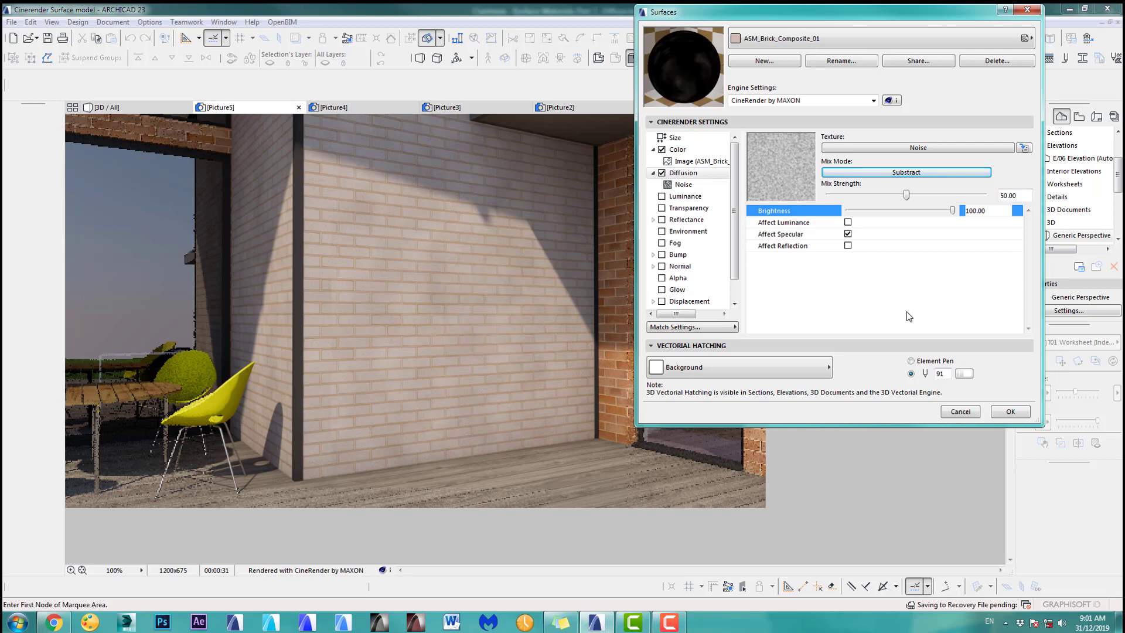
# Examine the surface's Color channel, its brick image parameters and the Luminance channel alongside the surface preview
pyautogui.click(681, 154)
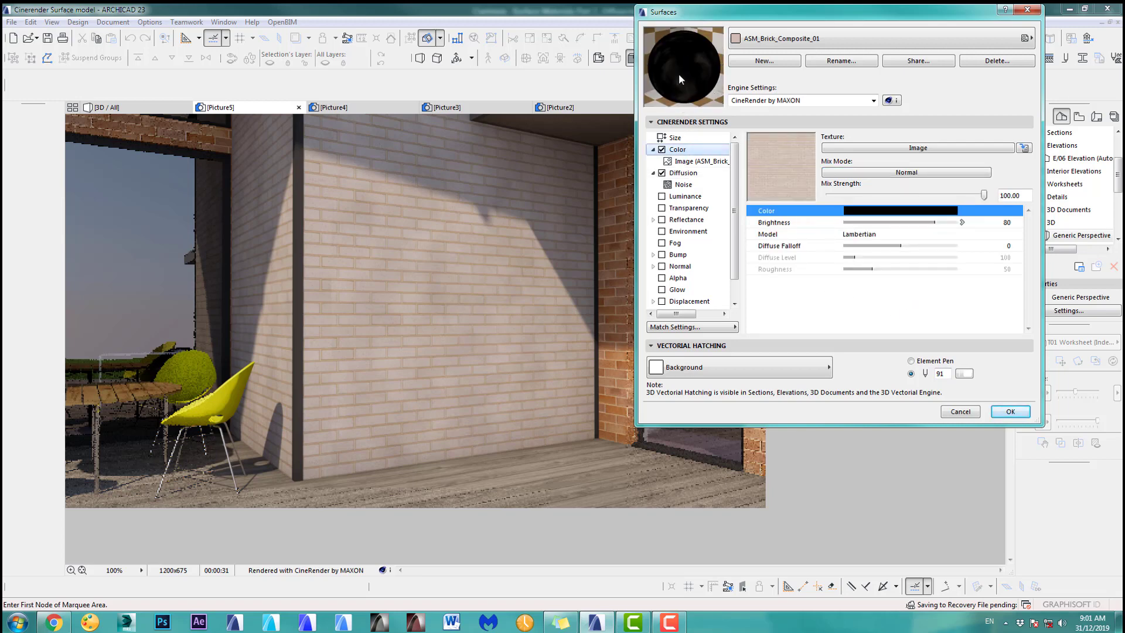
pyautogui.click(686, 161)
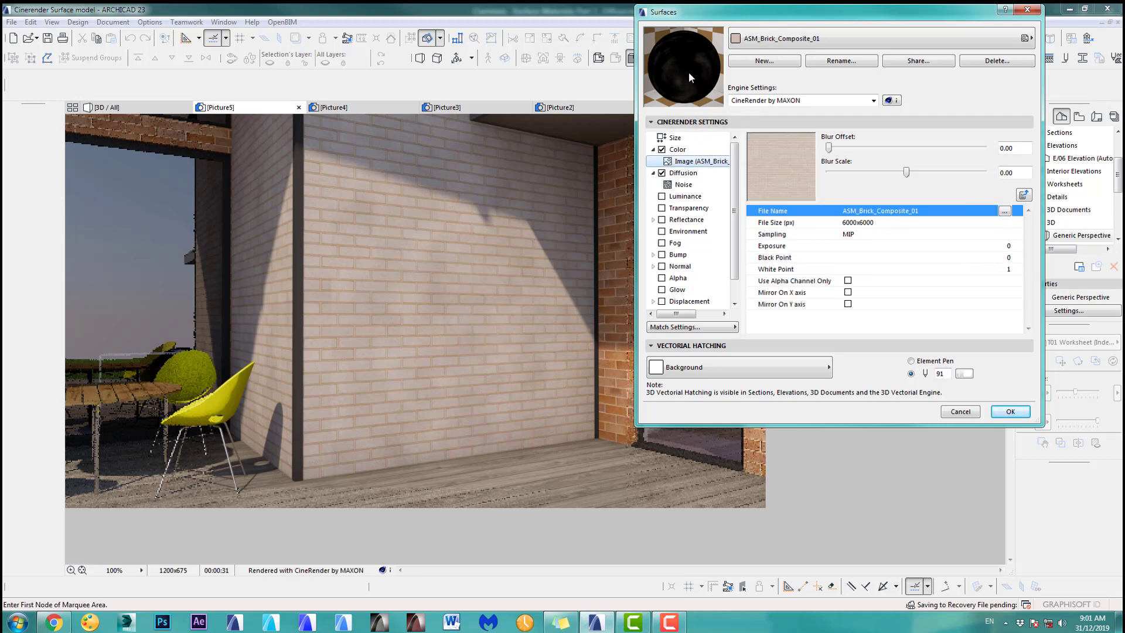
pyautogui.click(675, 197)
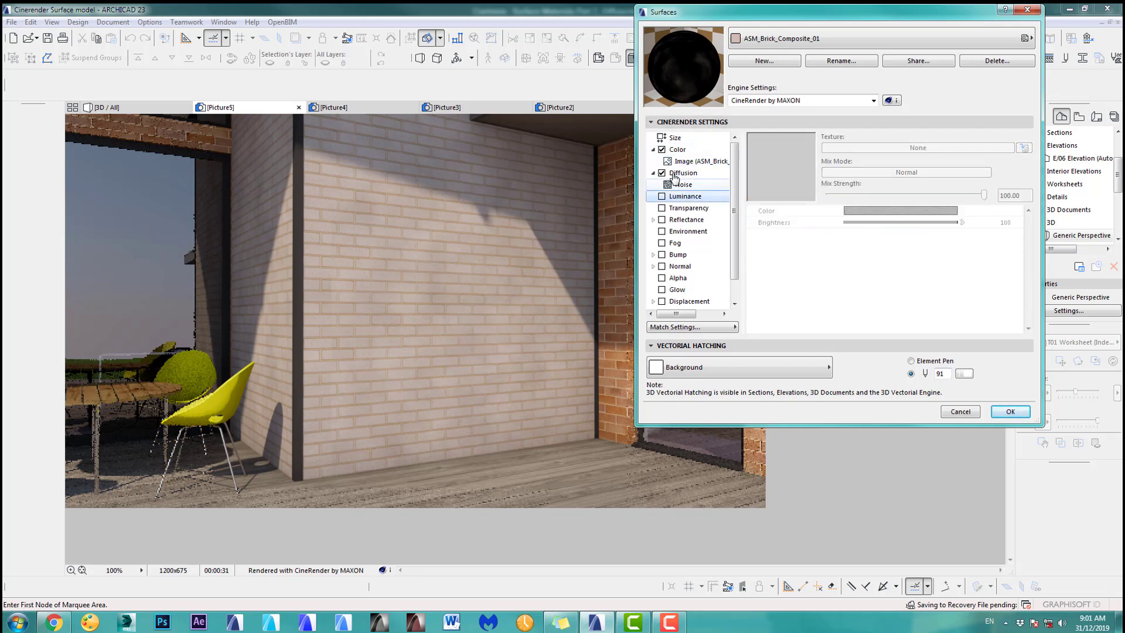
# Switch the Diffusion channel off and back on to compare its effect in the surface preview
pyautogui.click(665, 176)
pyautogui.click(662, 173)
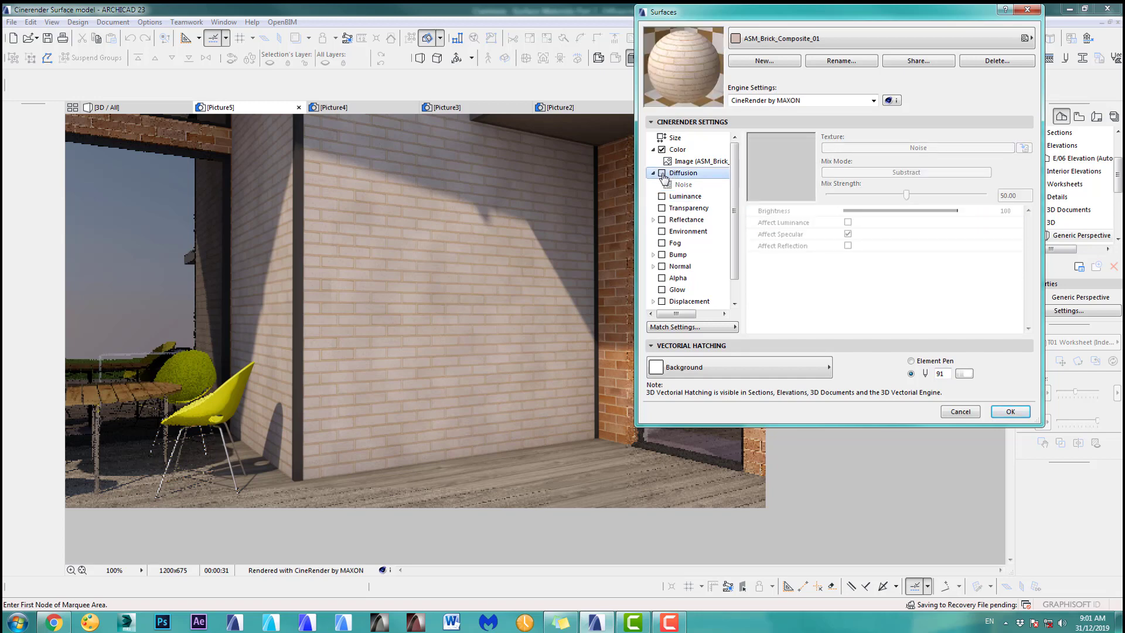
pyautogui.click(662, 173)
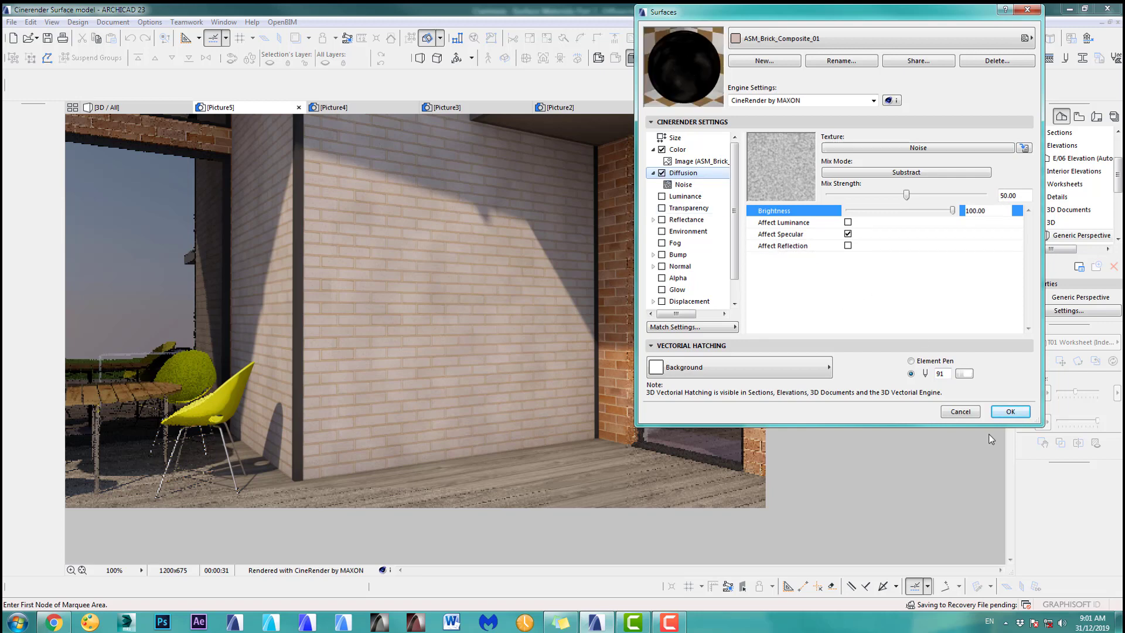
# Save the surface and render the perspective with the Substract diffusion mix mode, stopping the render before completion
pyautogui.click(1011, 412)
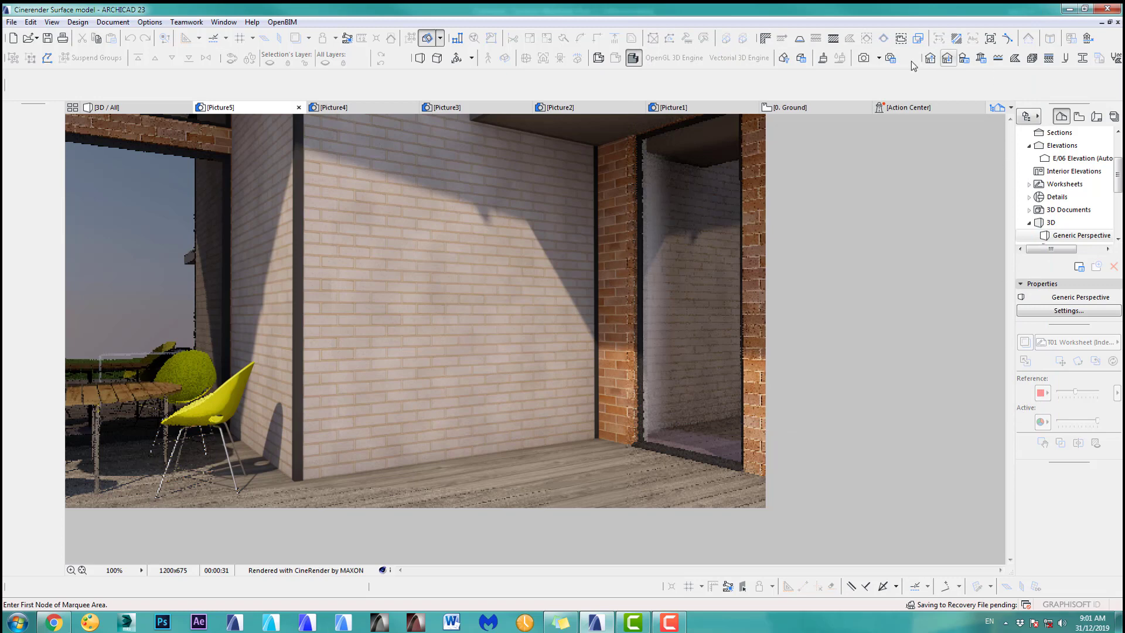
pyautogui.click(862, 59)
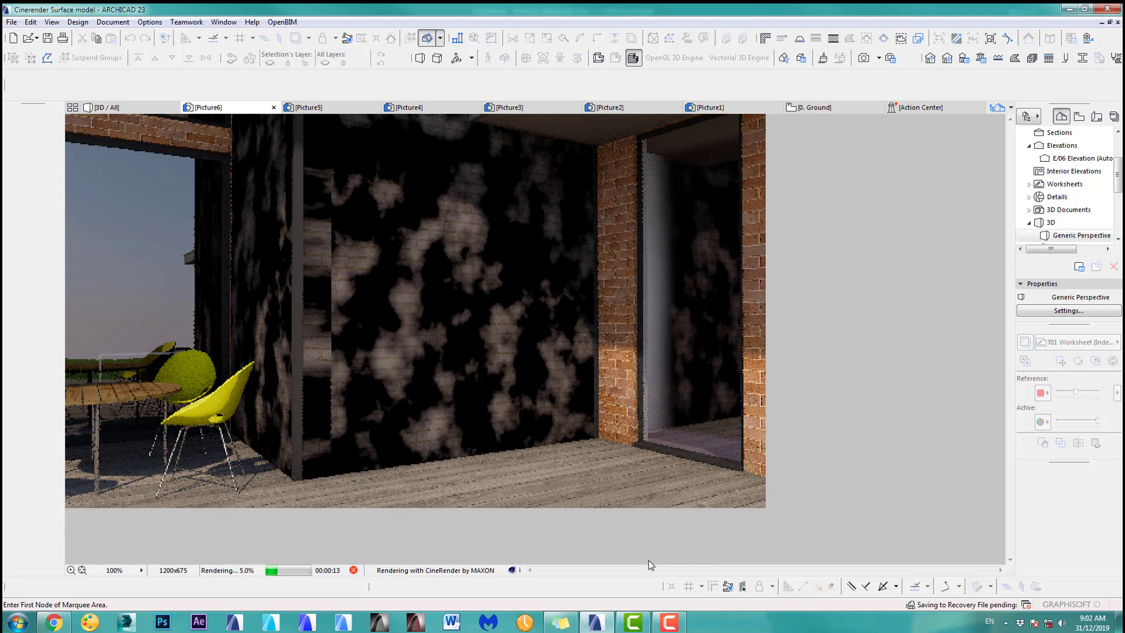
pyautogui.click(353, 570)
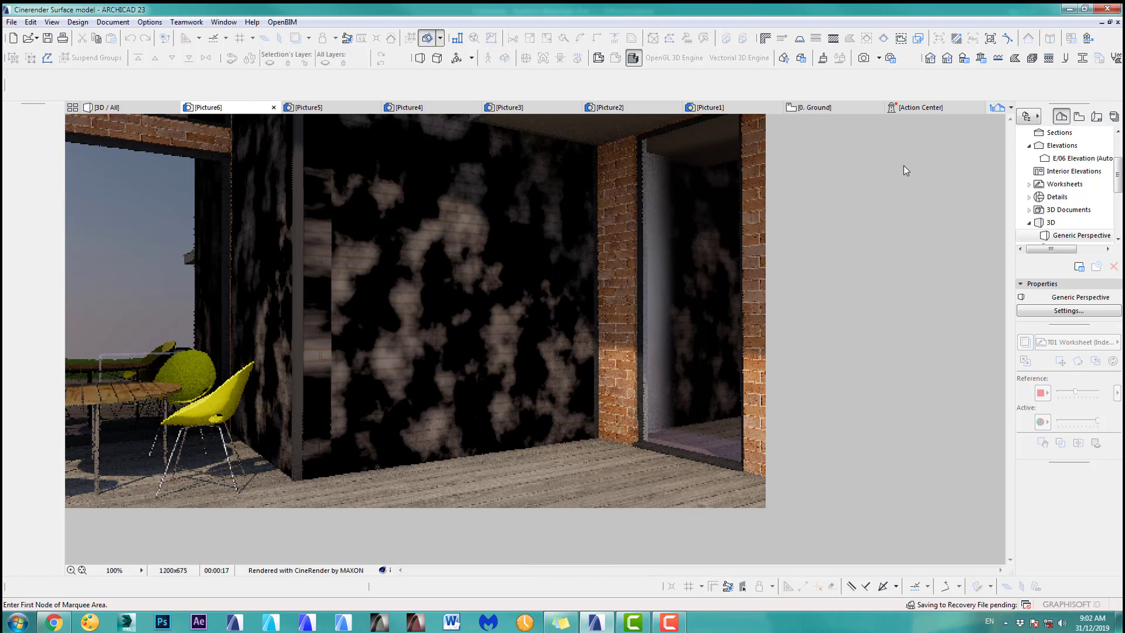
# Set the diffusion mix strength of ASM_Brick_Composite_01 to 2, save the surface, and render the perspective
pyautogui.click(822, 58)
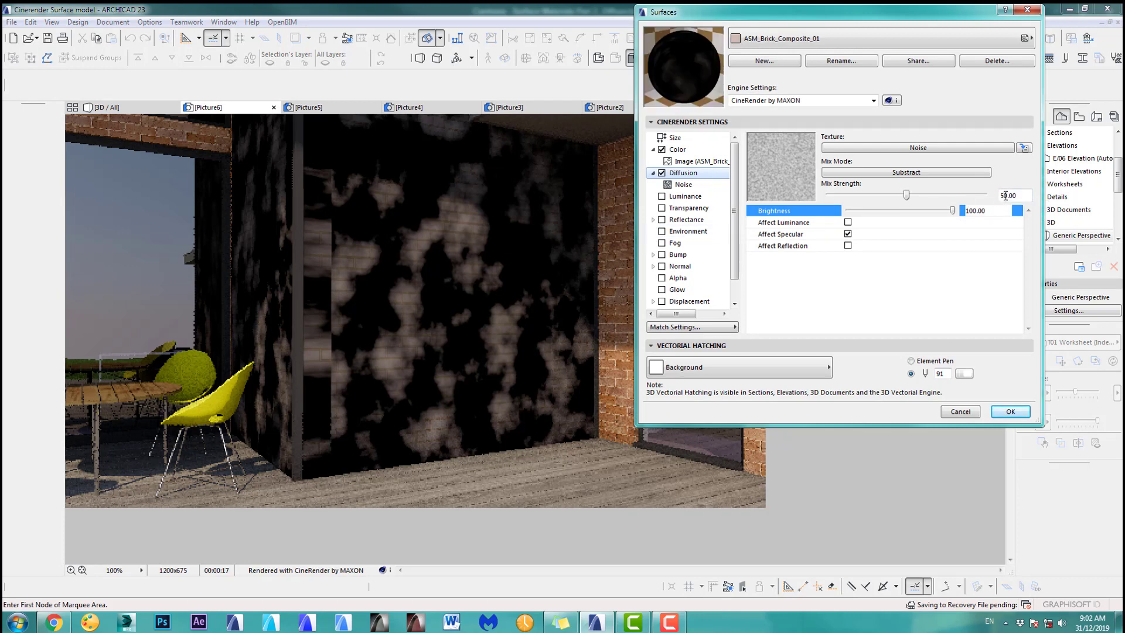
pyautogui.doubleClick(1006, 196)
pyautogui.write('2')
pyautogui.click(901, 269)
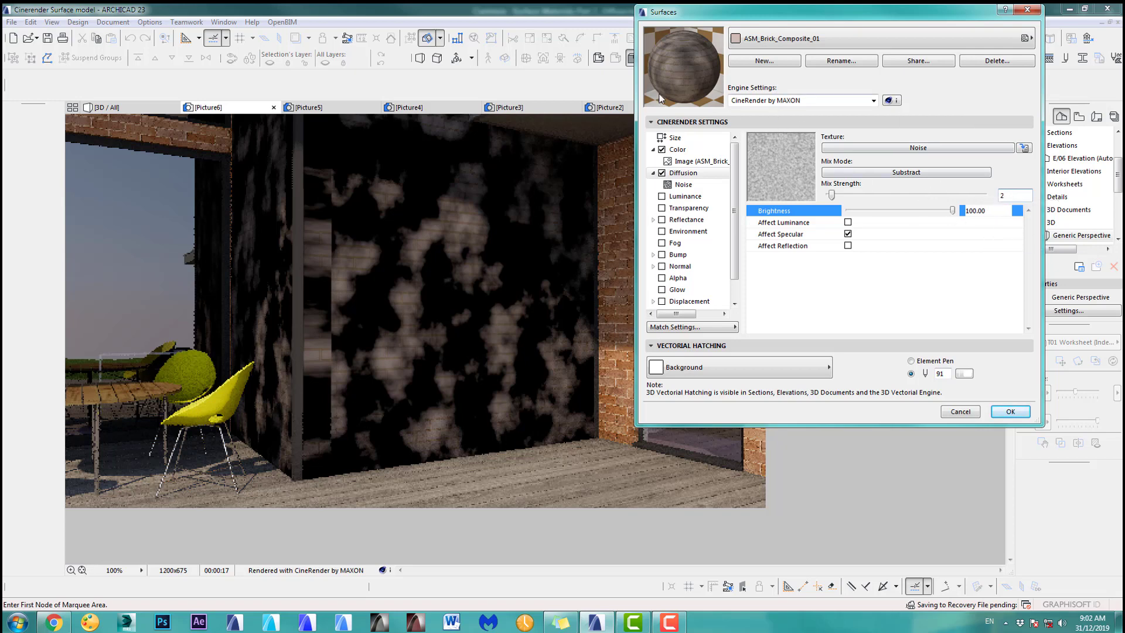
pyautogui.click(1010, 411)
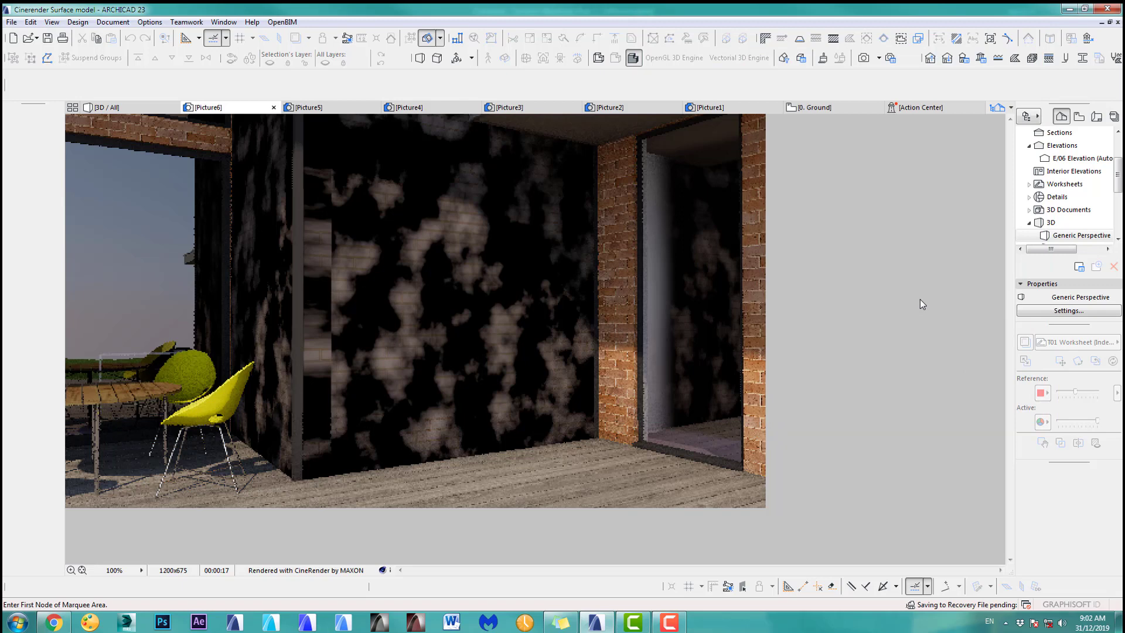
pyautogui.click(864, 57)
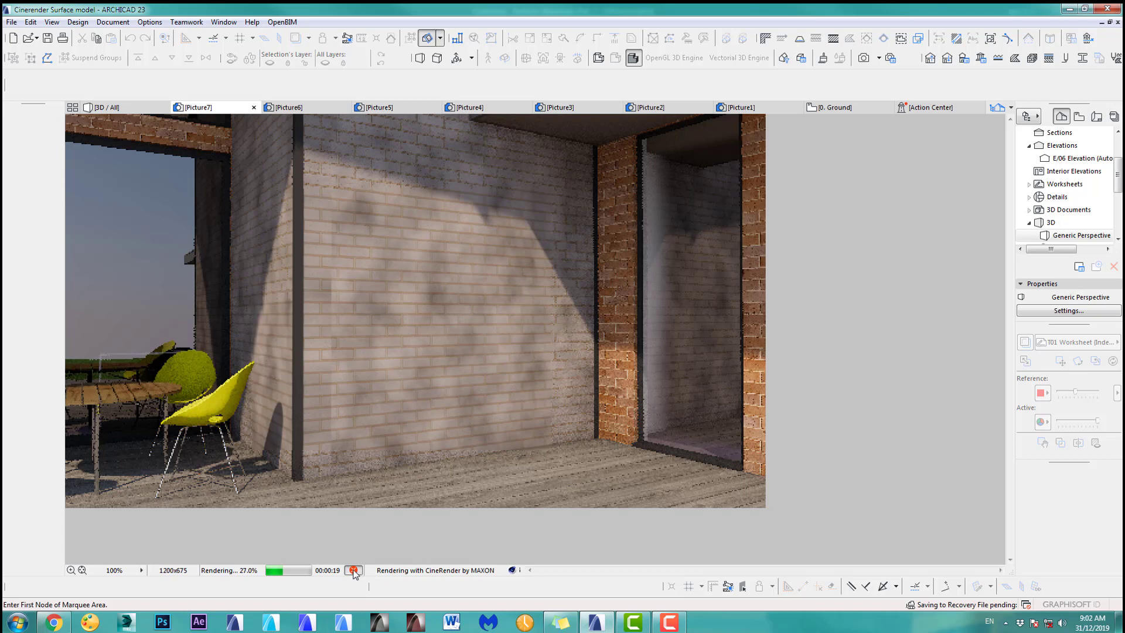
# Compare the brick wall in the latest render, Picture7, with the earlier renders Picture5 and Picture6
pyautogui.click(358, 108)
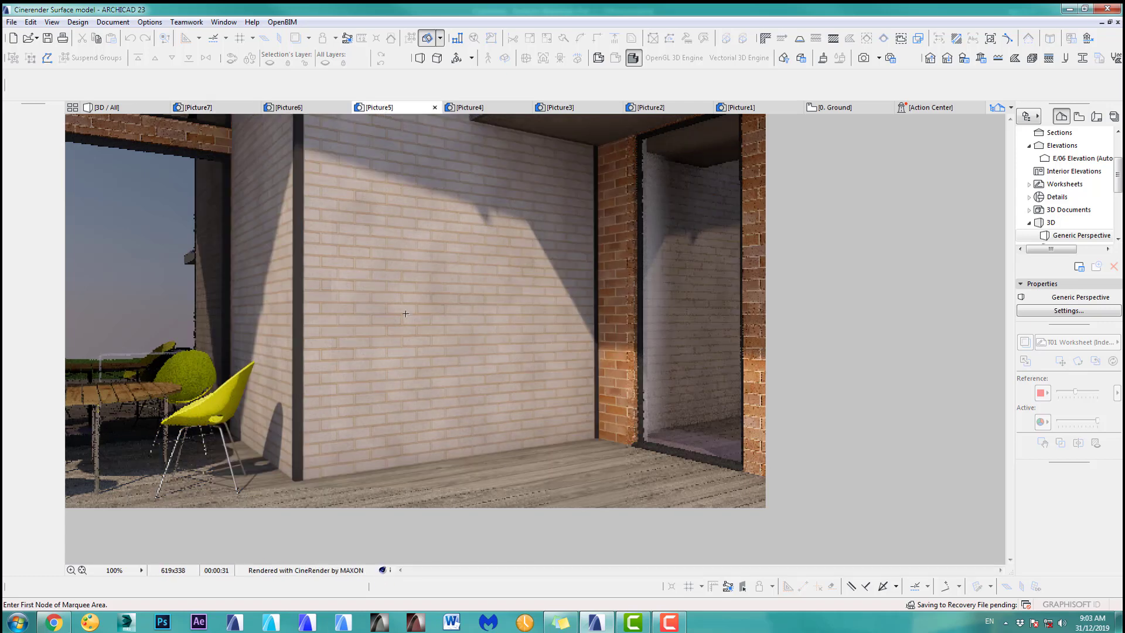
pyautogui.click(228, 108)
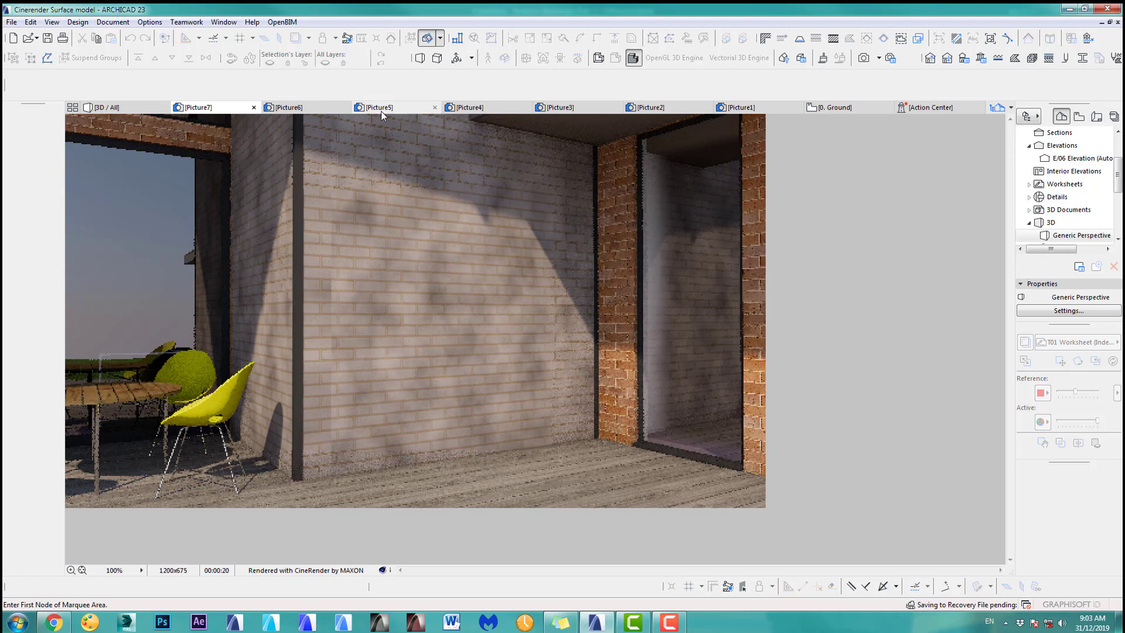
pyautogui.click(381, 109)
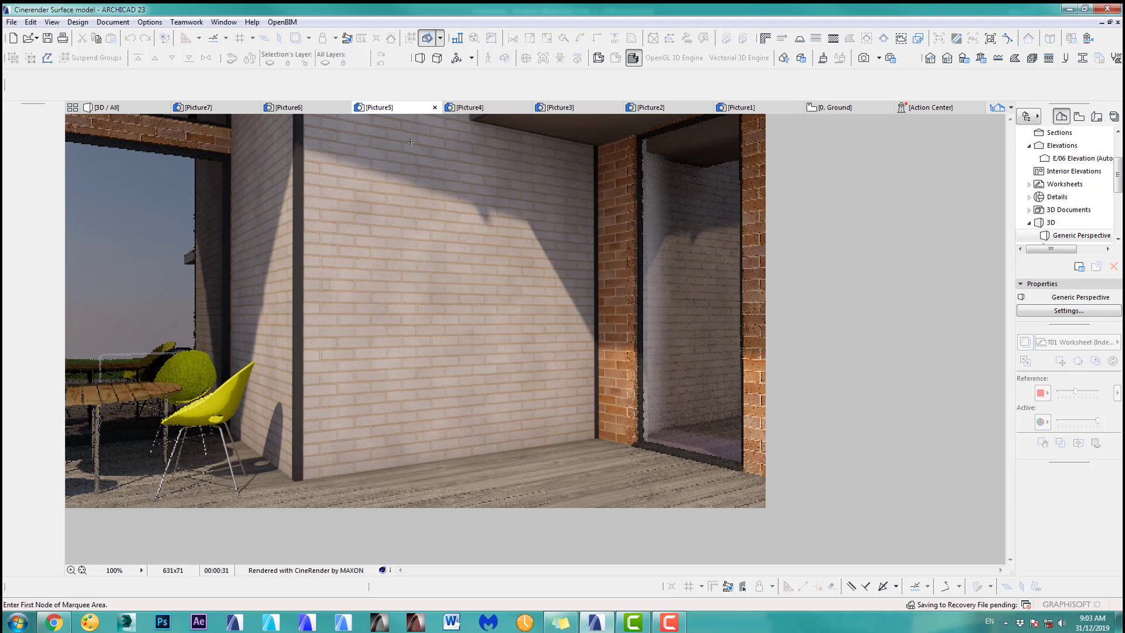
pyautogui.click(222, 108)
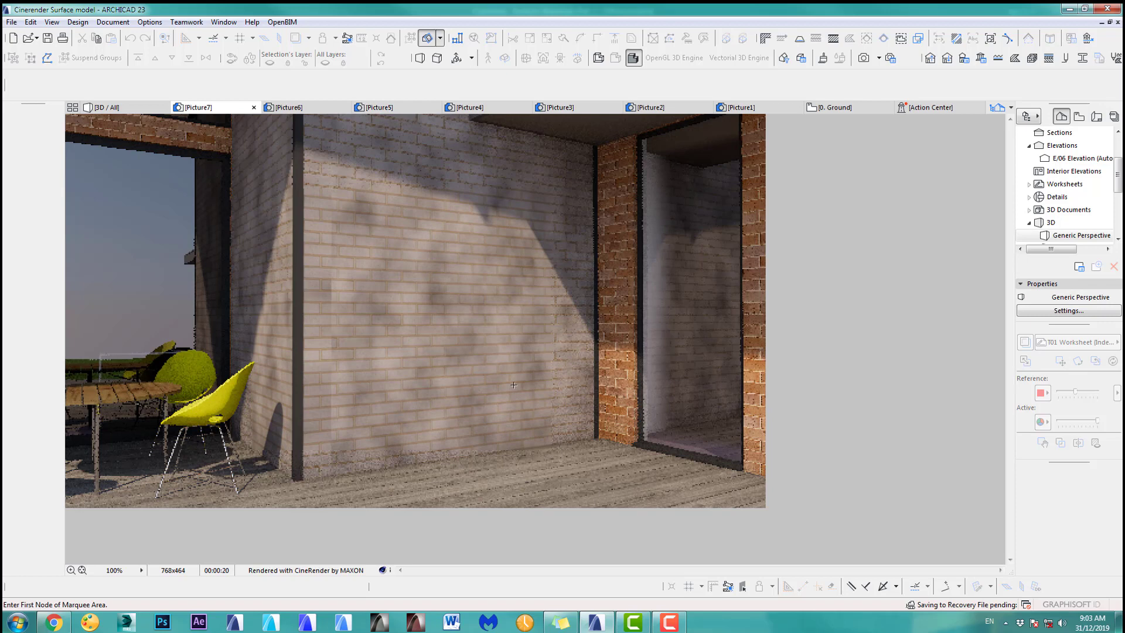
pyautogui.click(315, 109)
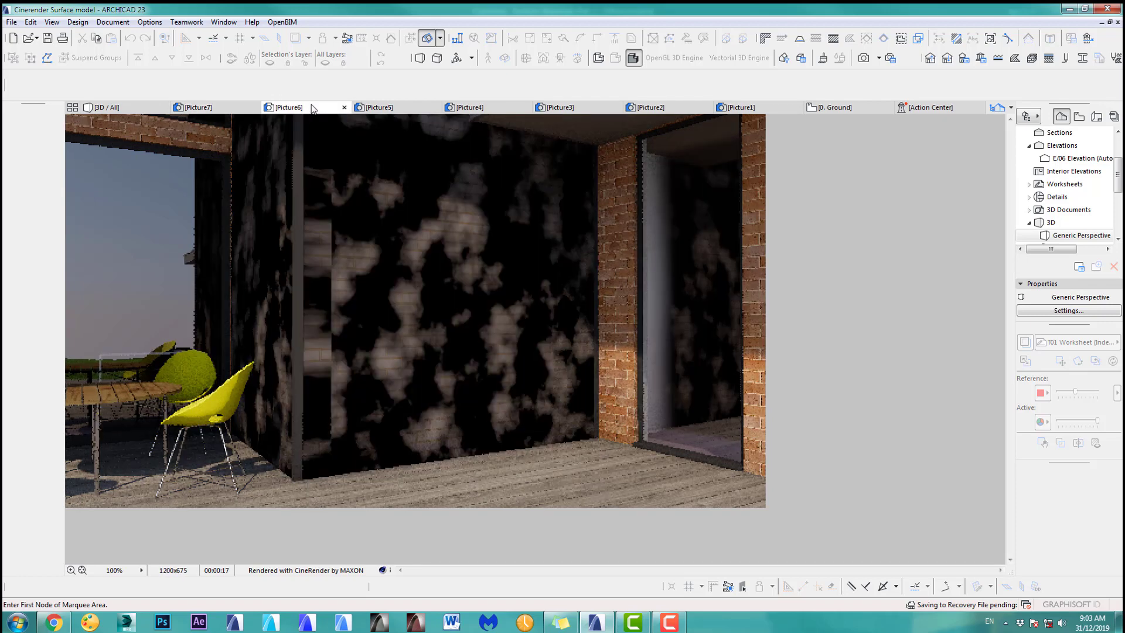
pyautogui.click(380, 108)
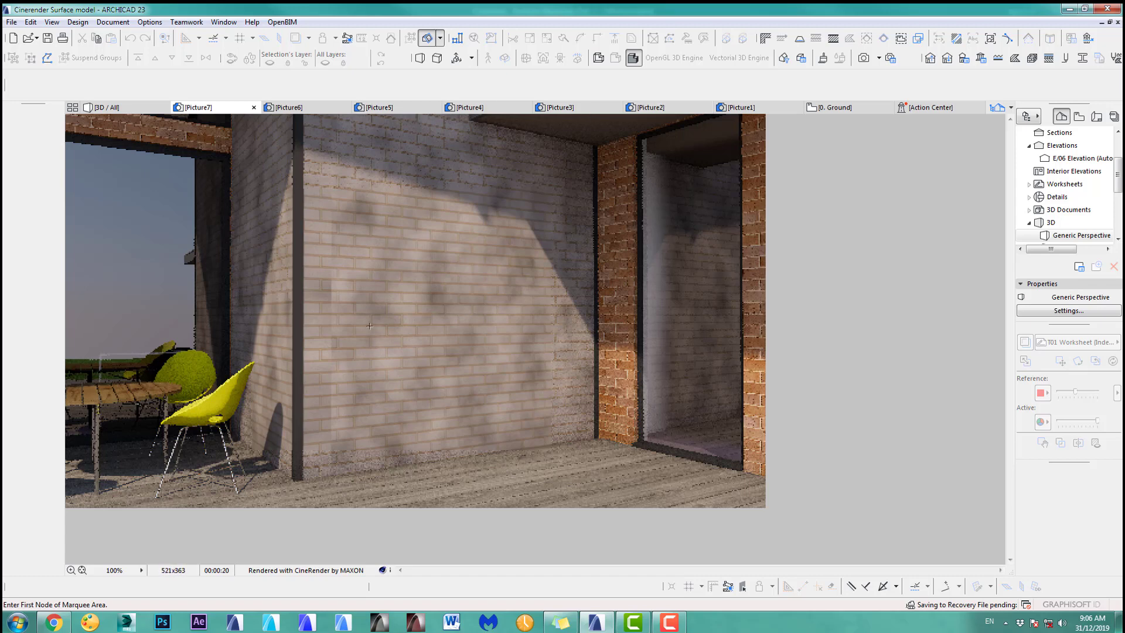
pyautogui.hotkey('ctrl', 'Tab')
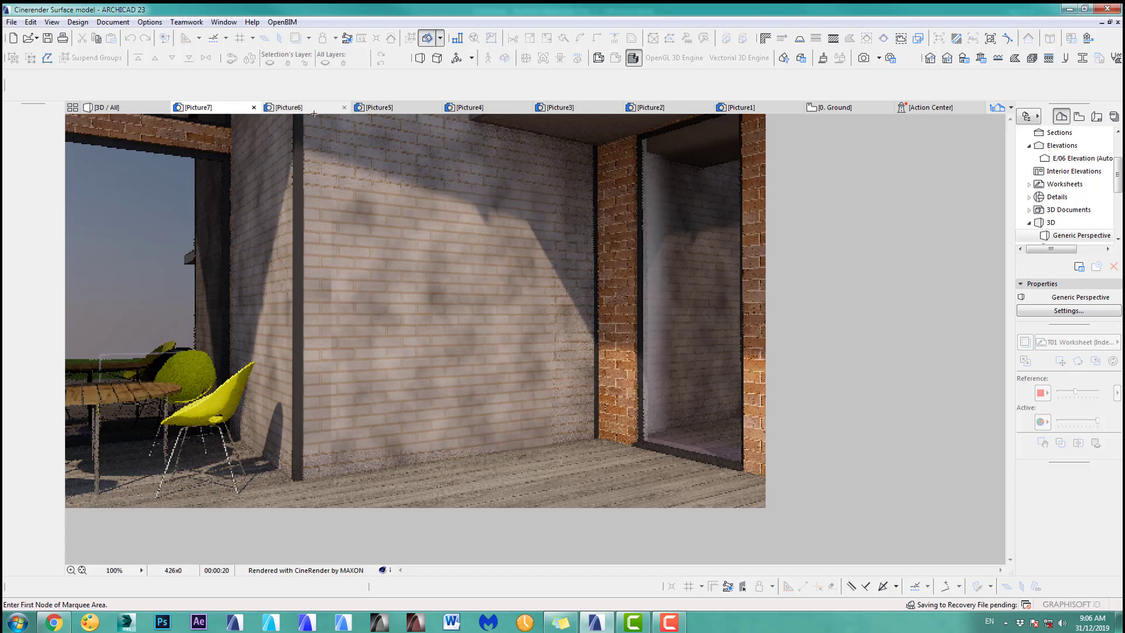
pyautogui.hotkey('ctrl', 'shift', 'Tab')
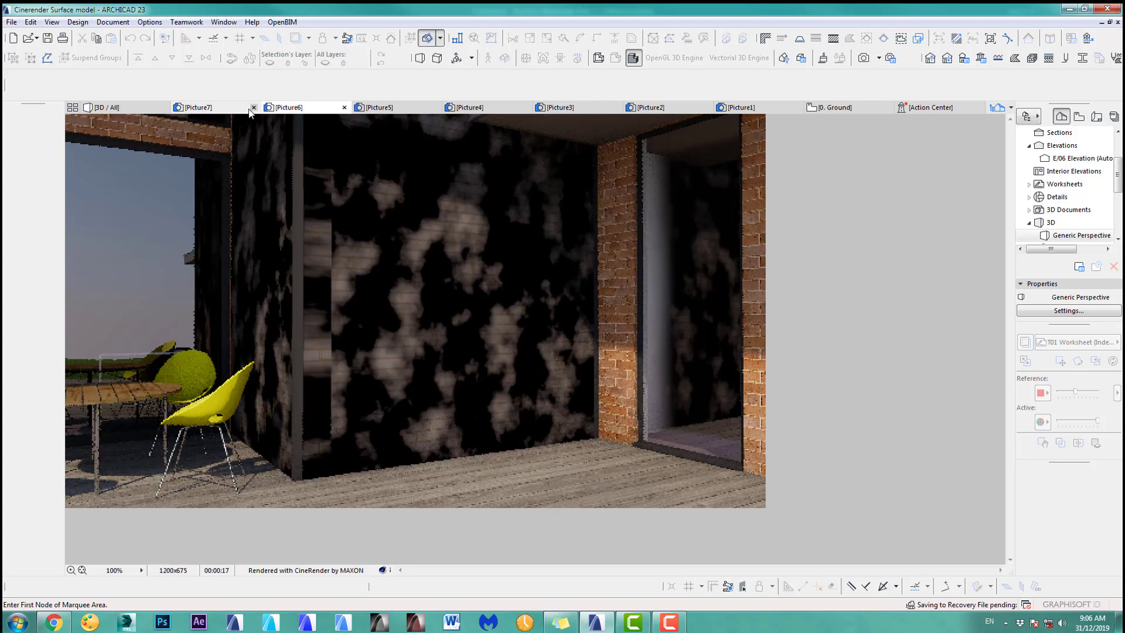
# Set the diffusion noise's Space parameter to UV (2D), save the surface, and render the perspective
pyautogui.click(823, 58)
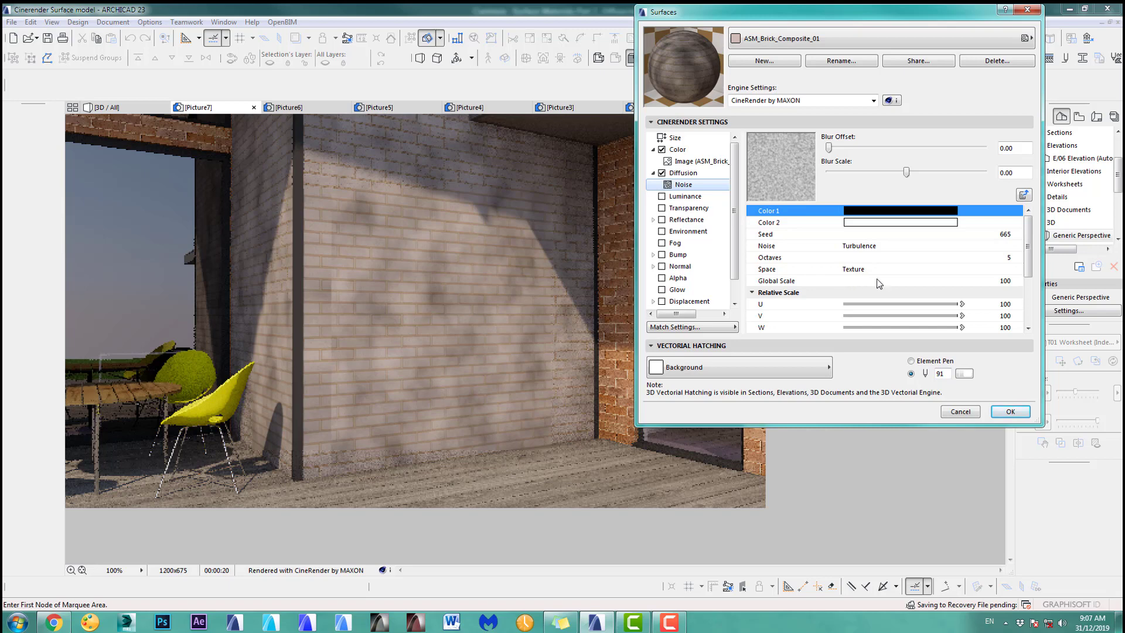
pyautogui.click(1008, 272)
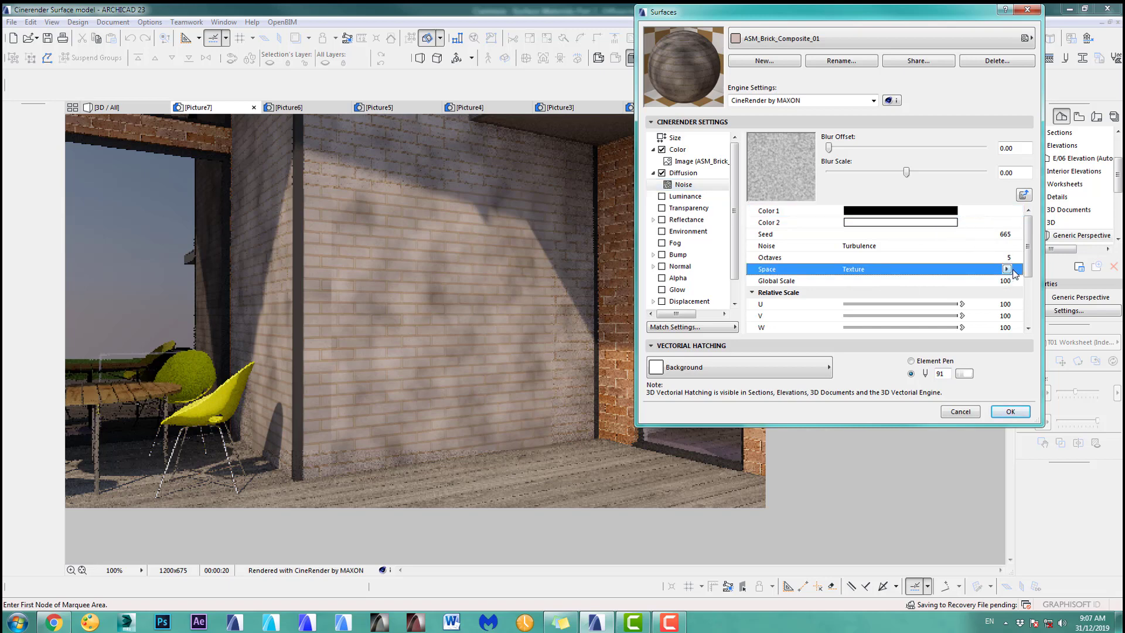
pyautogui.click(1006, 269)
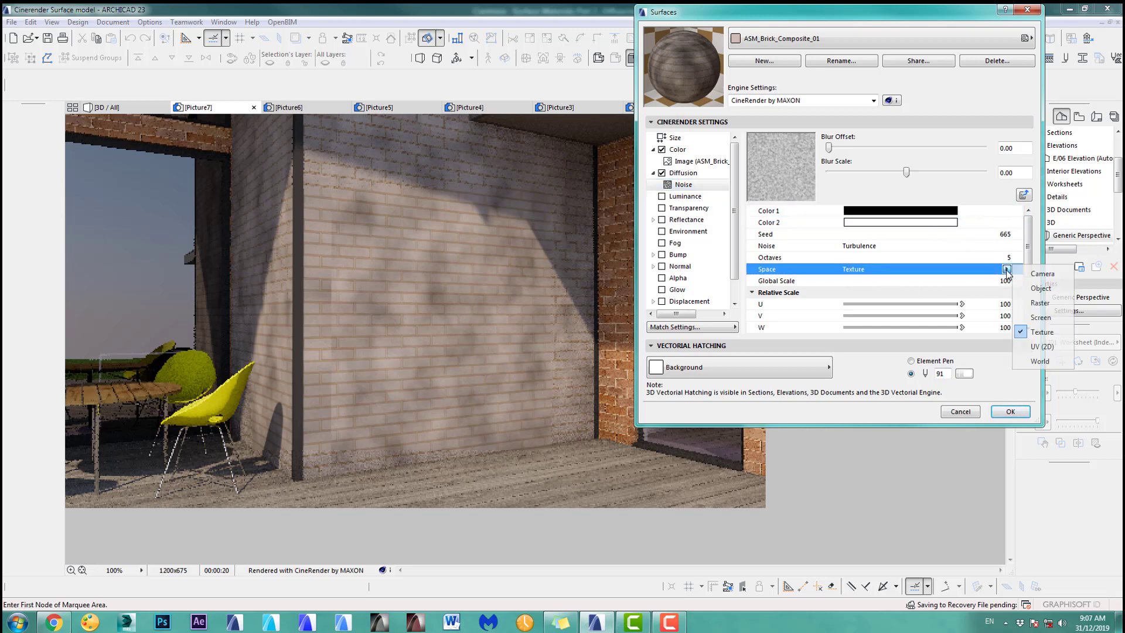
pyautogui.click(1043, 346)
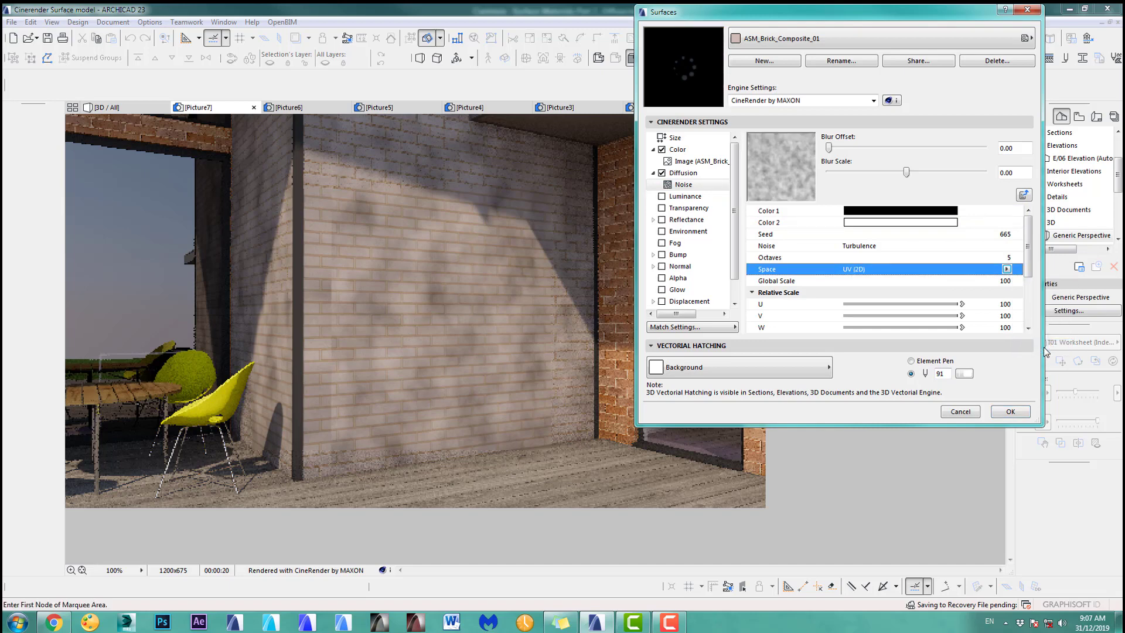
pyautogui.click(1024, 412)
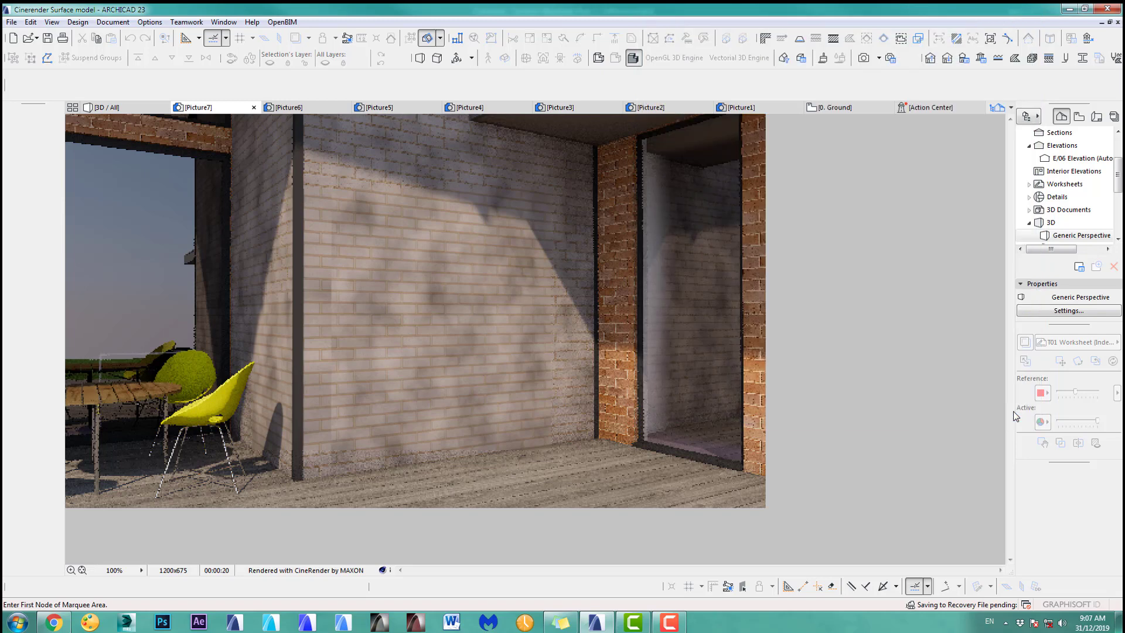
pyautogui.click(865, 59)
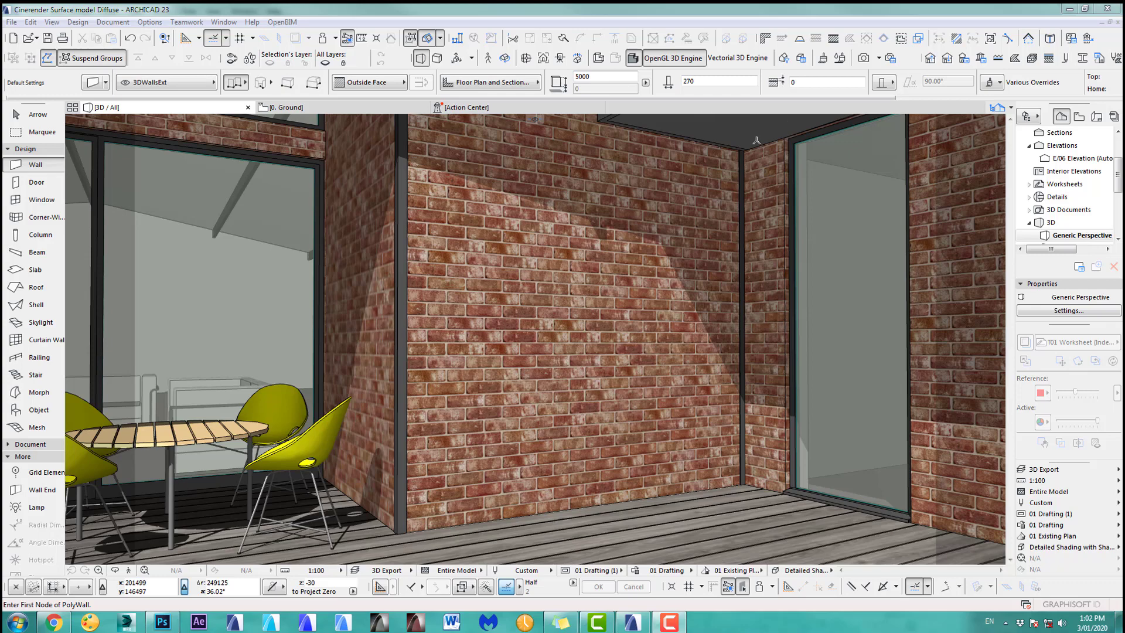
# Enable the Diffusion channel of ASM_Brick_Rustic_01 with the wall crack.jpg image as texture, save the surface, and render the perspective
pyautogui.click(823, 59)
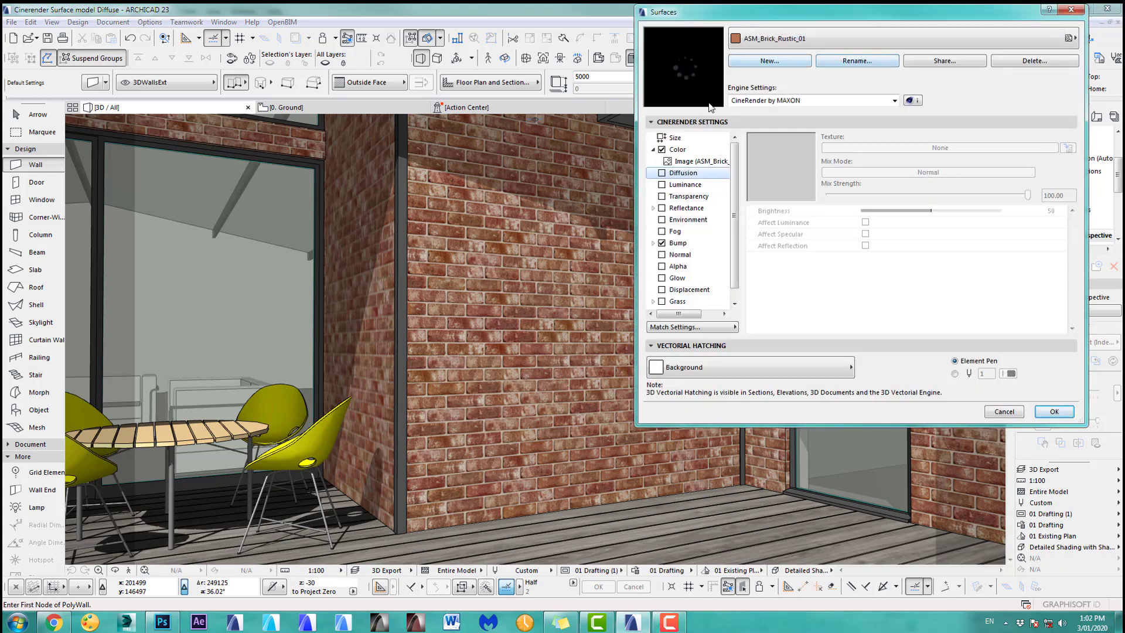
pyautogui.click(661, 172)
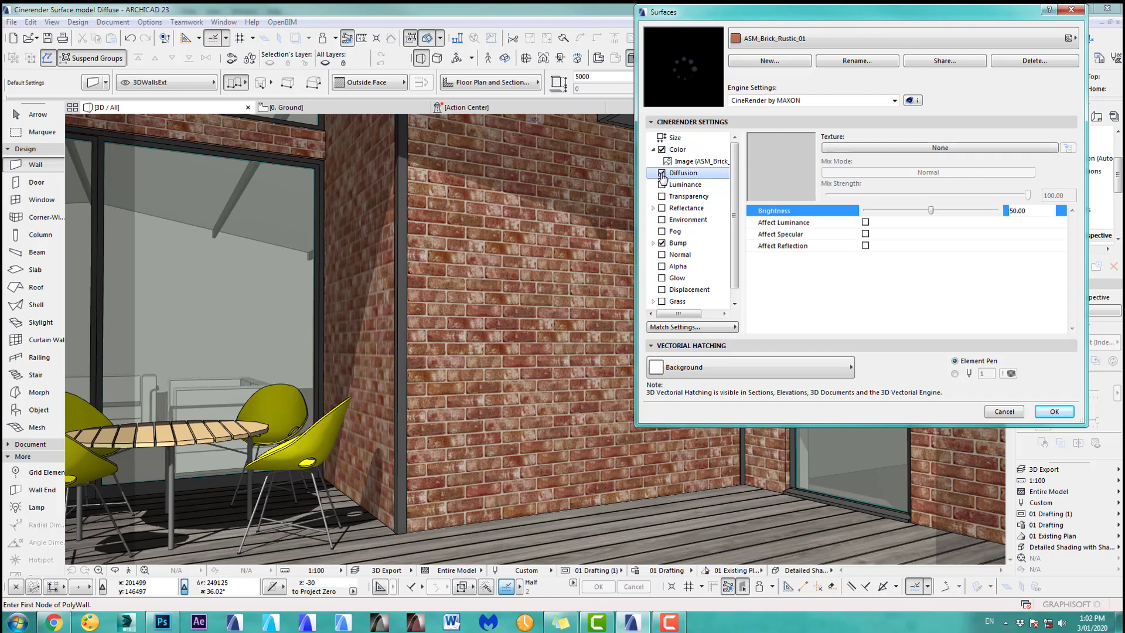
pyautogui.click(1032, 151)
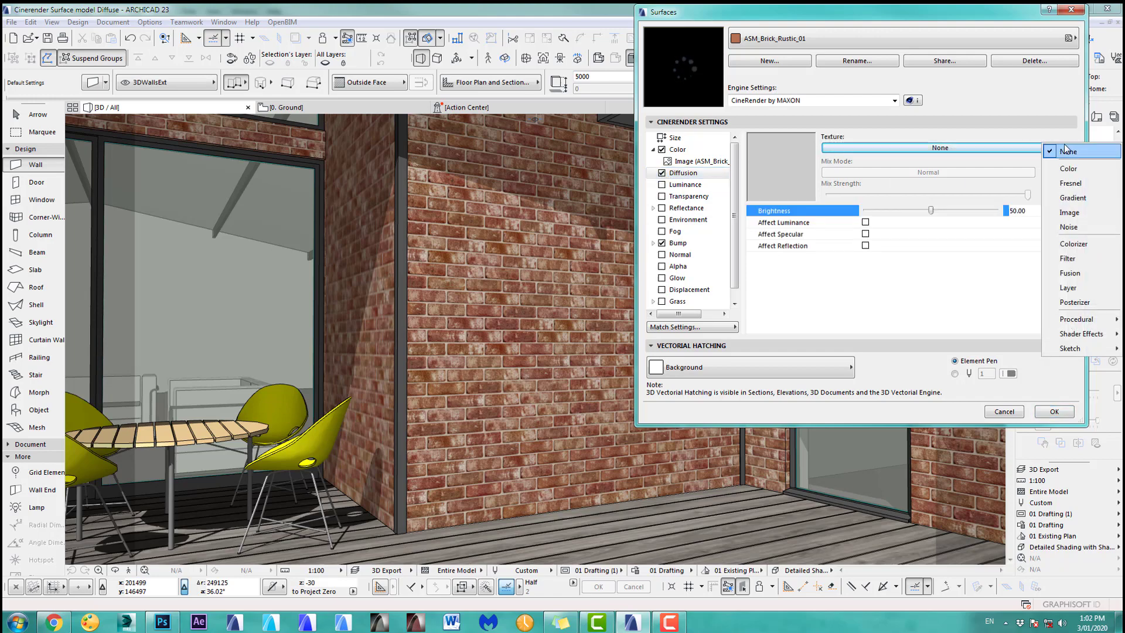
pyautogui.click(1074, 213)
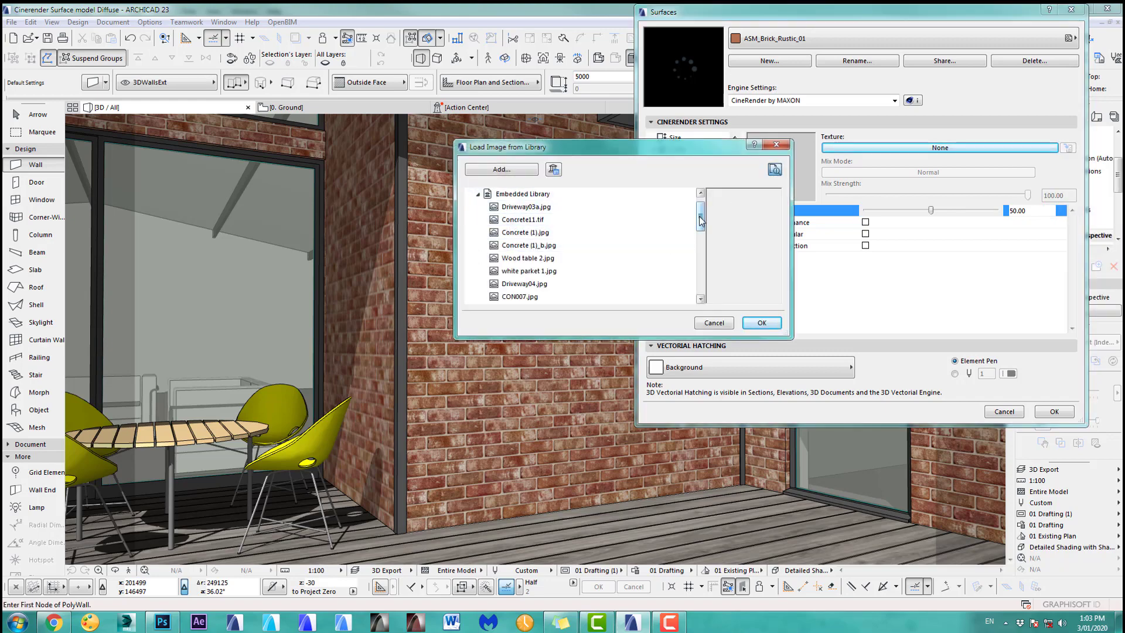
pyautogui.moveTo(700, 216); pyautogui.dragTo(700, 280)
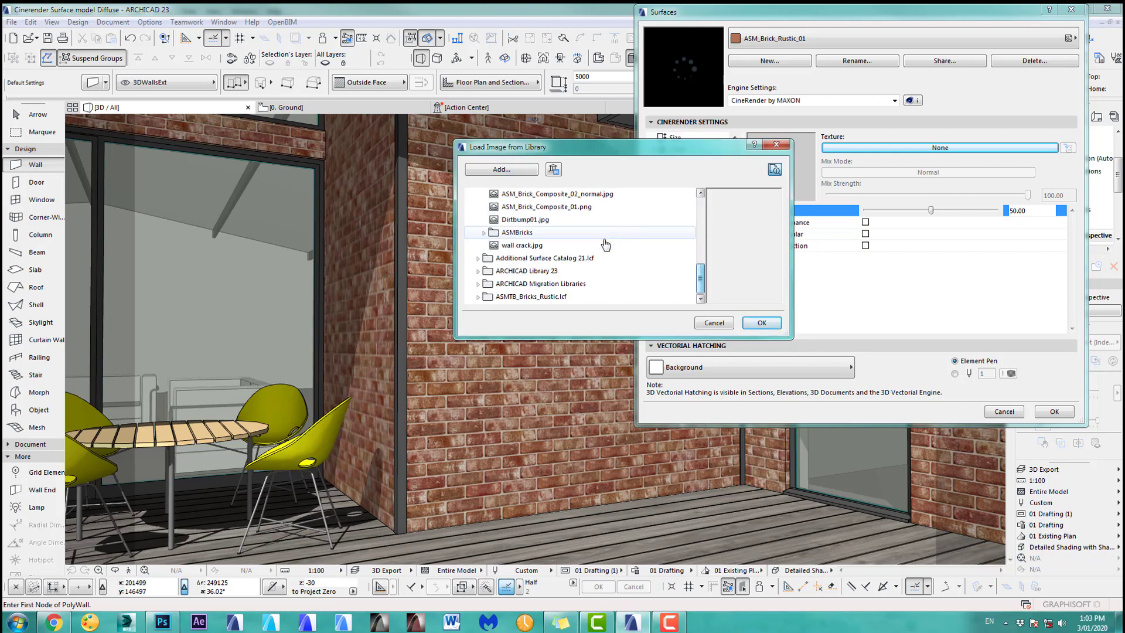
pyautogui.click(586, 245)
pyautogui.click(761, 323)
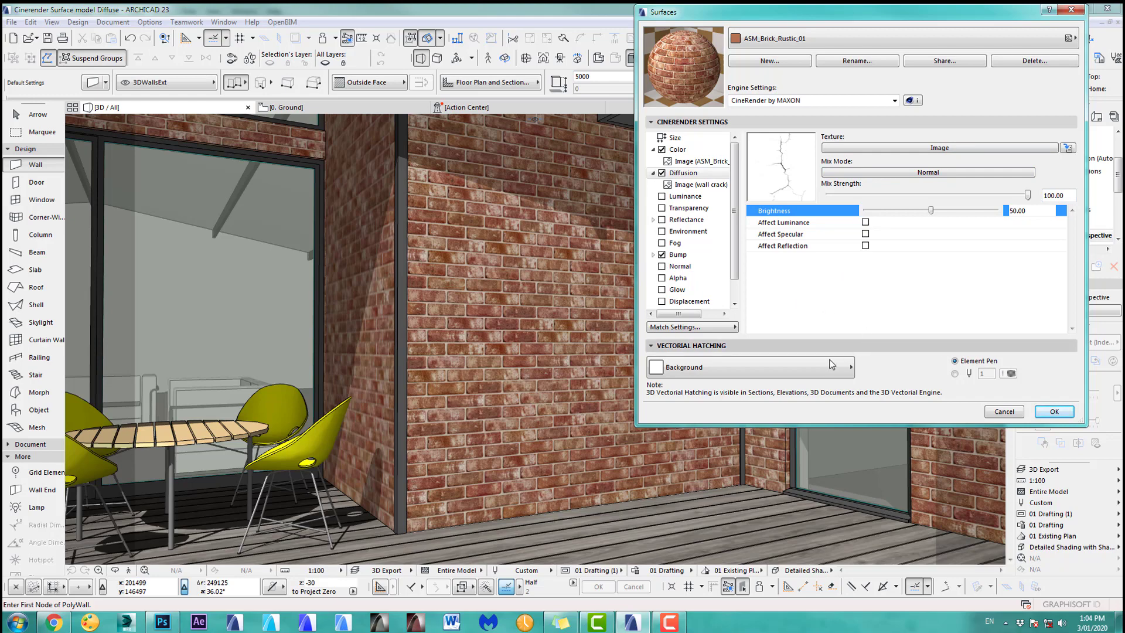
pyautogui.click(1052, 412)
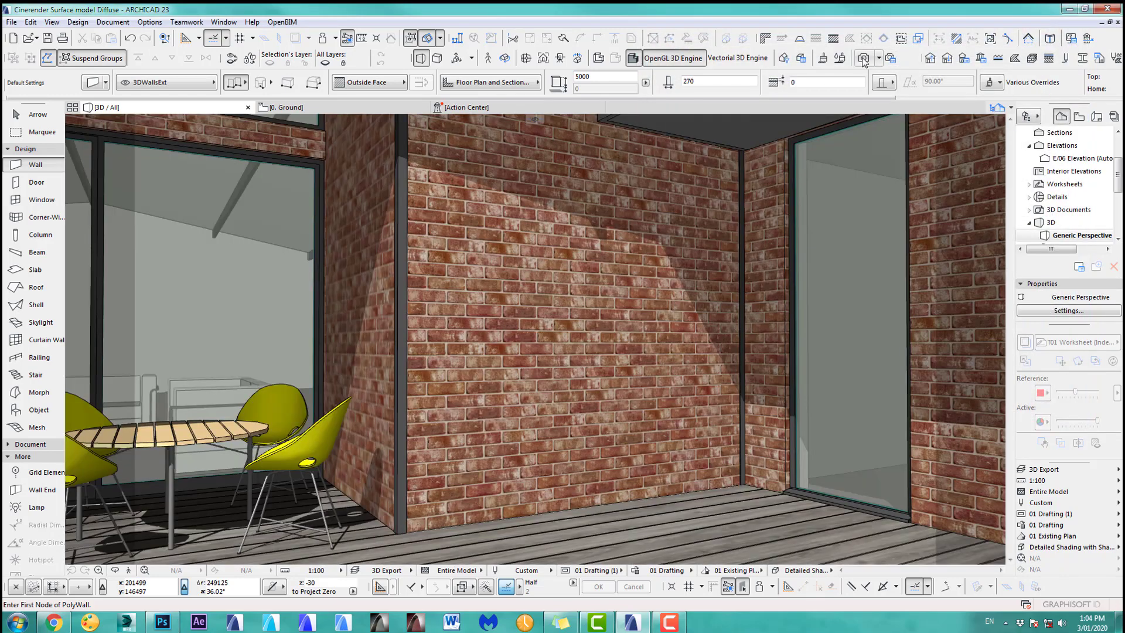
pyautogui.click(864, 58)
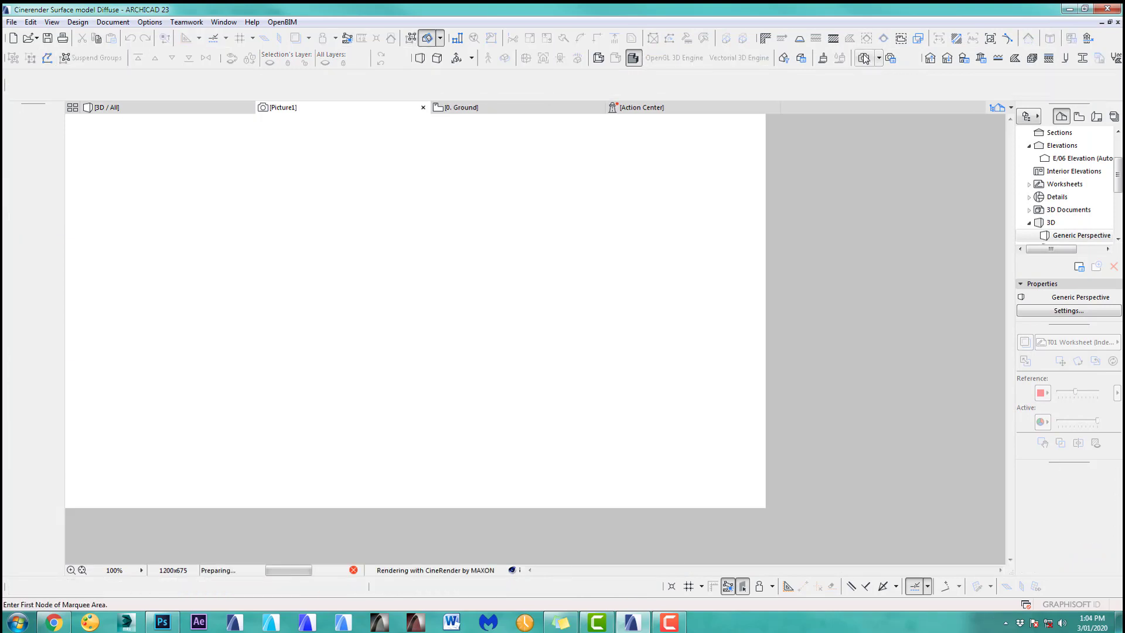